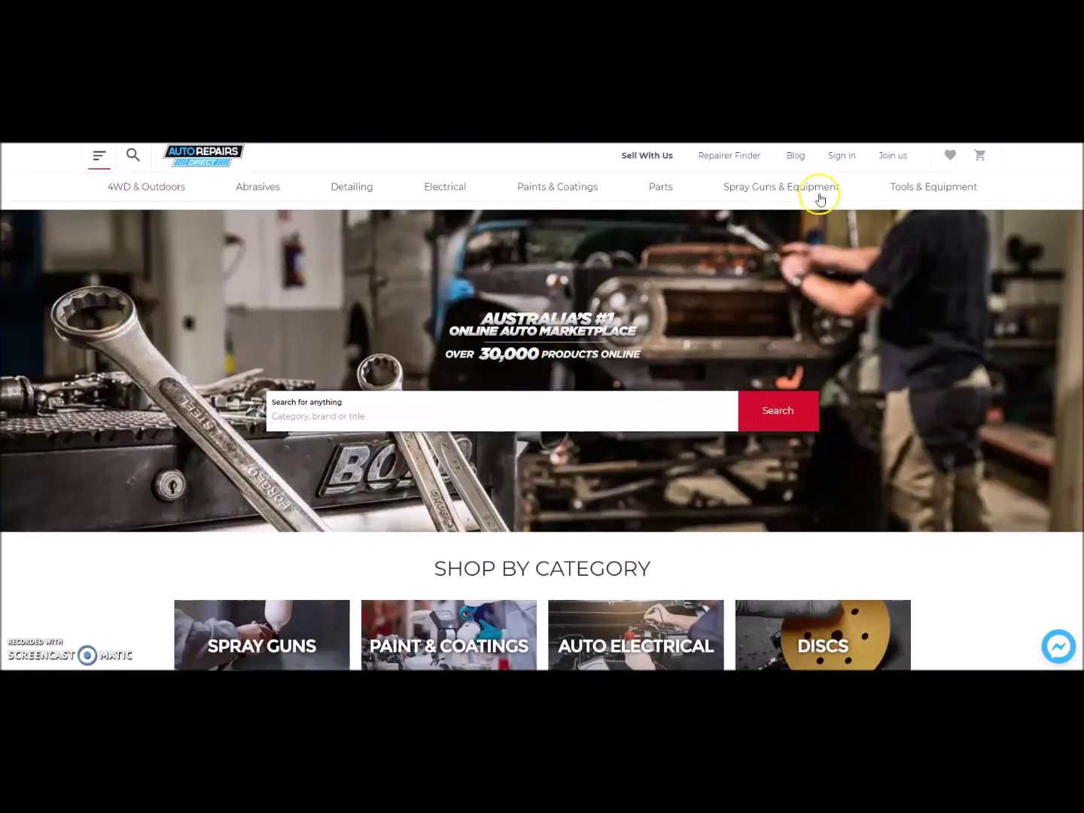
Sign in to the seller account, then start a new product advert from the My Account dashboard.
left_click(839, 158)
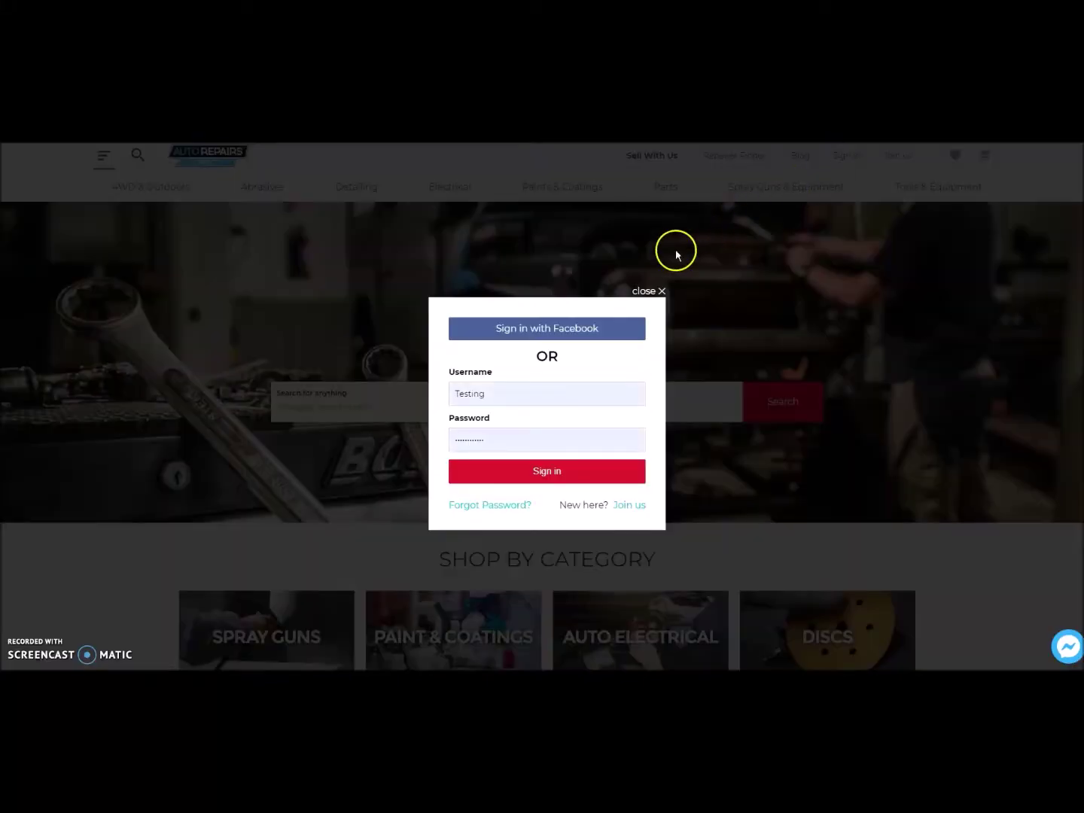
left_click(548, 472)
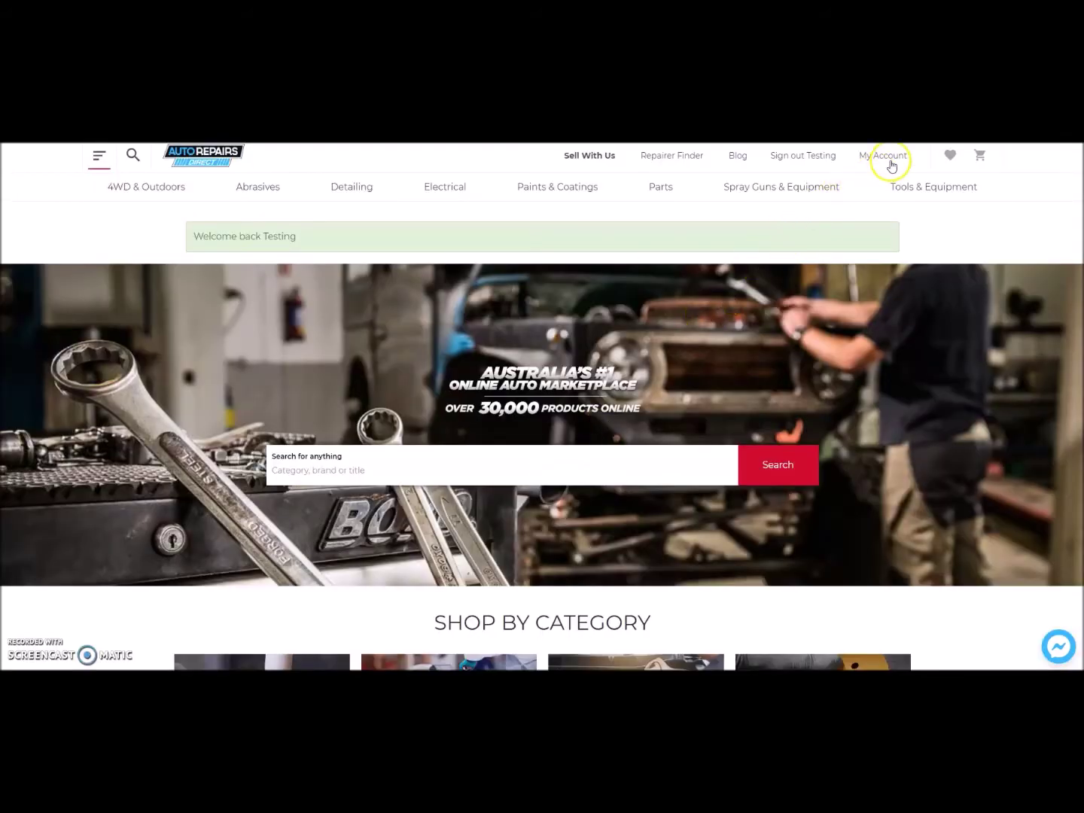
left_click(885, 160)
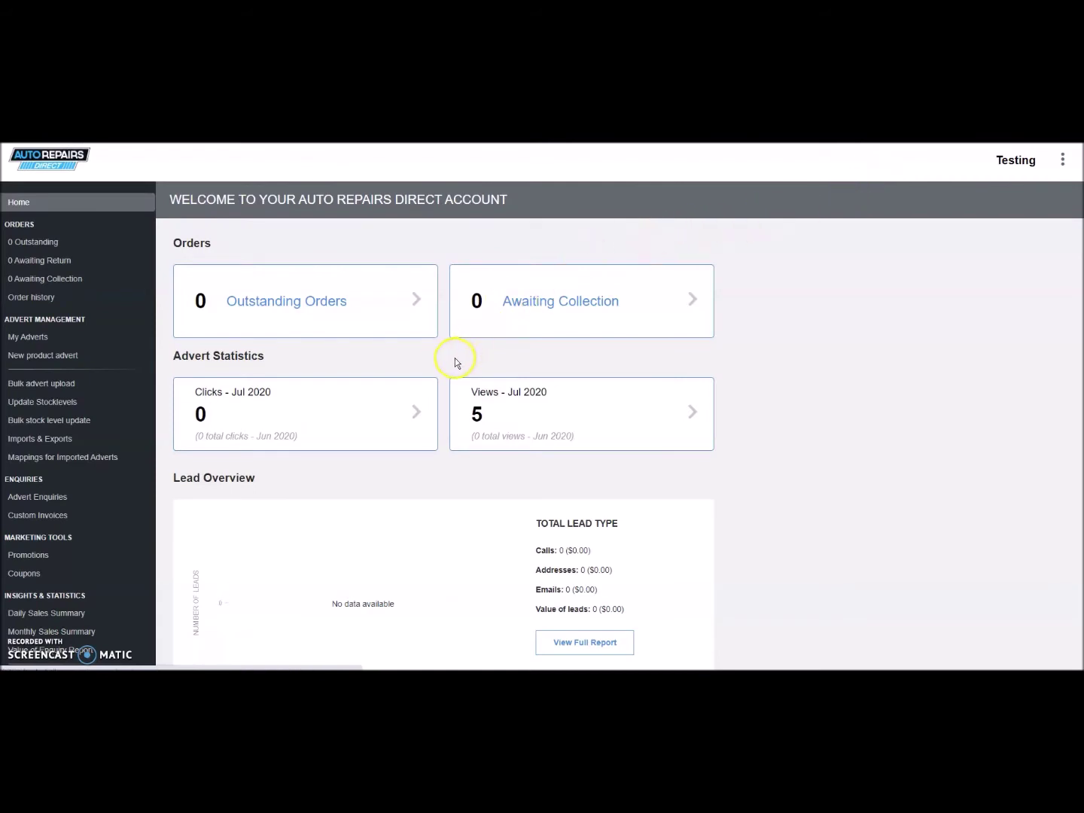
left_click(88, 360)
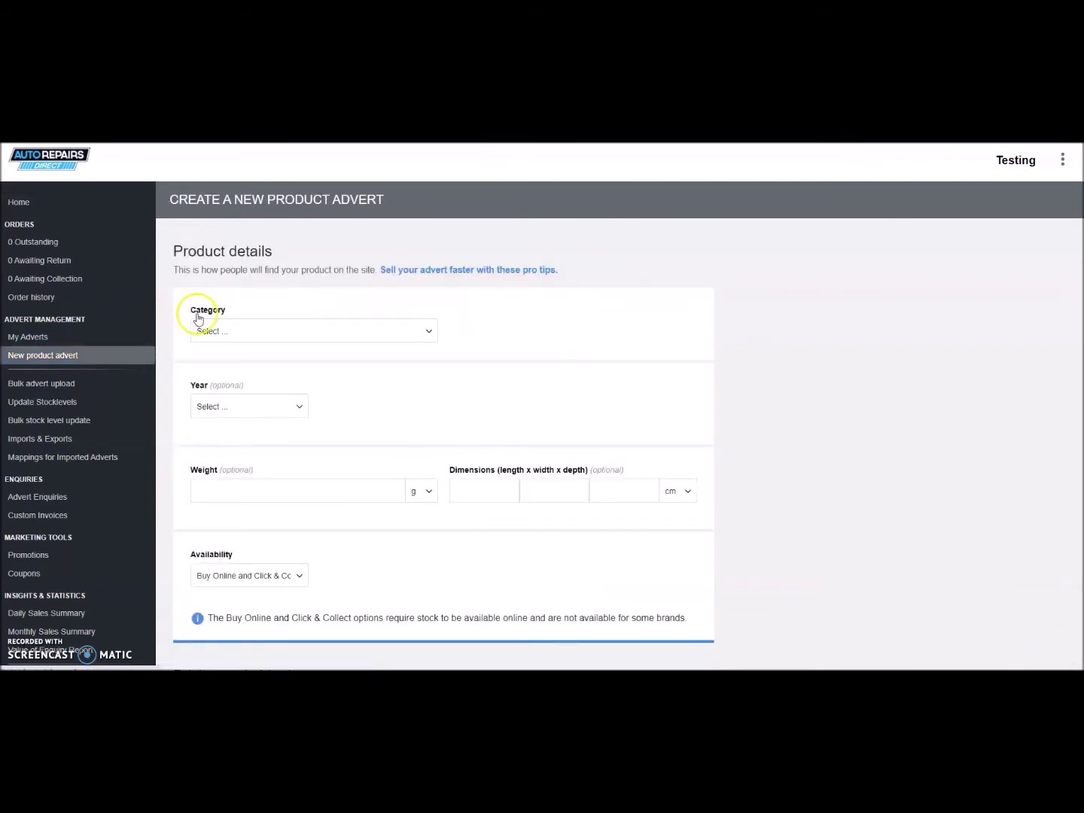
Set the advert category to Tools & Equipment > Safety Products > Gloves.
left_click(380, 331)
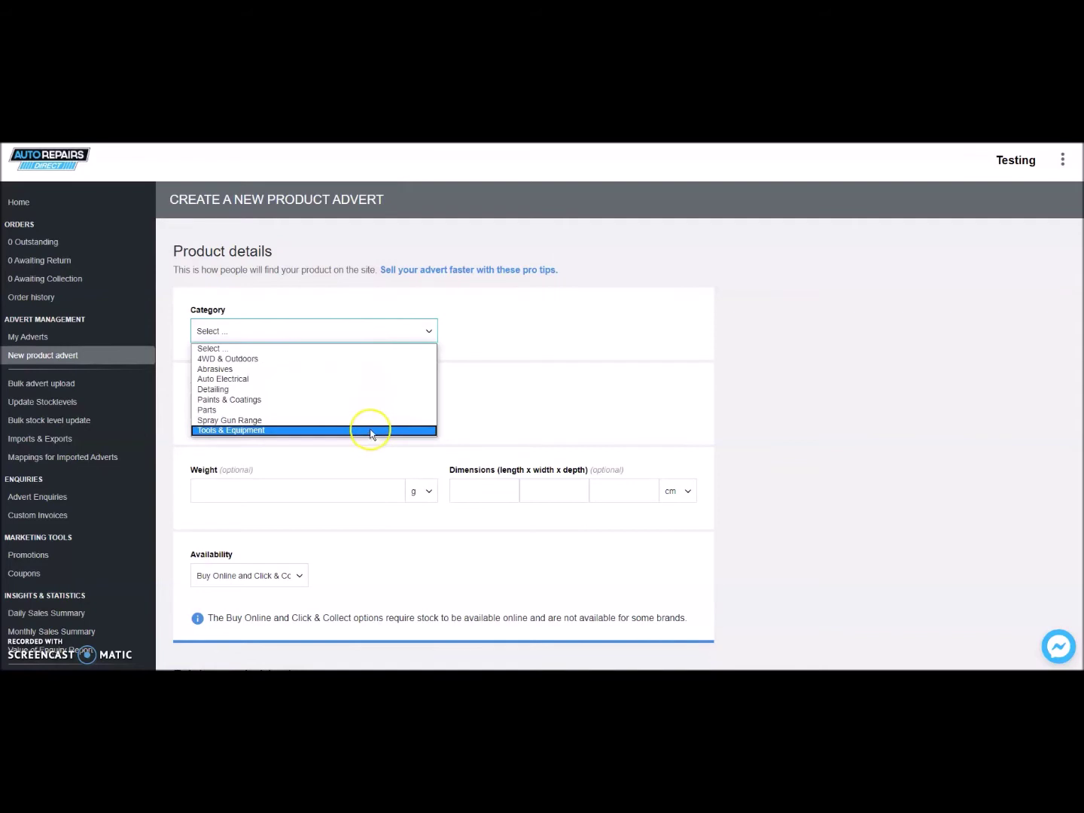
left_click(370, 431)
left_click(377, 361)
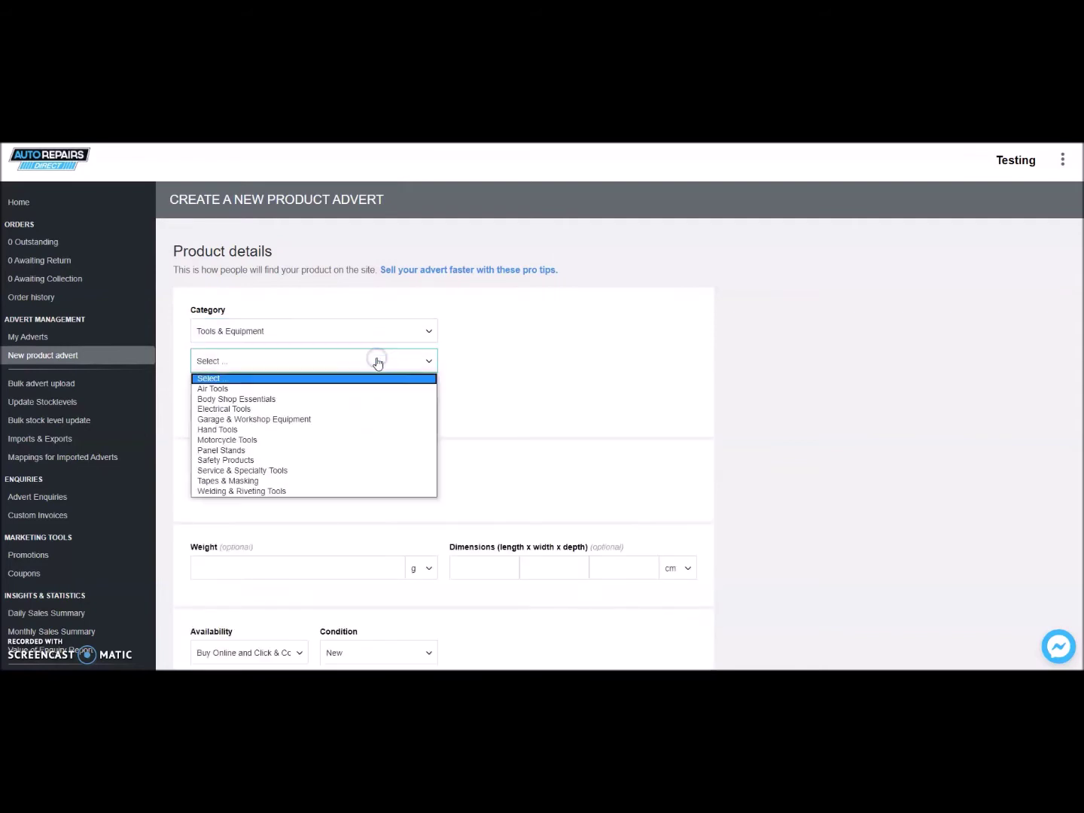
left_click(384, 461)
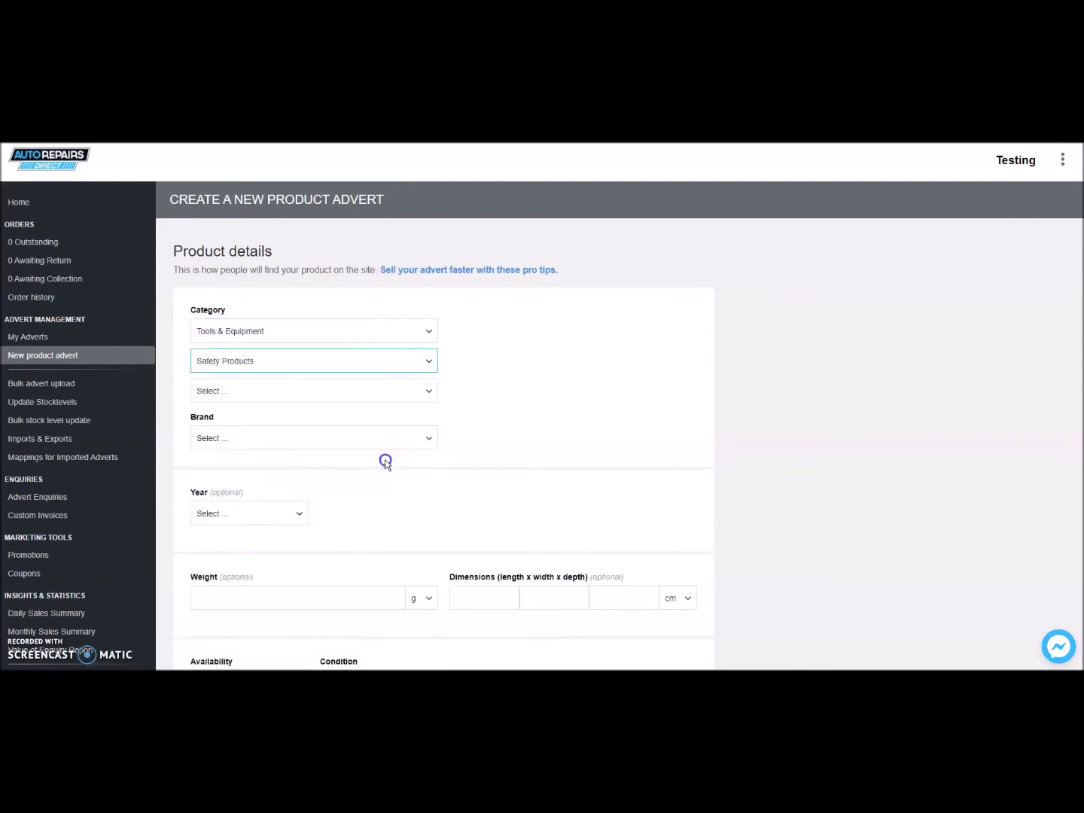
left_click(392, 399)
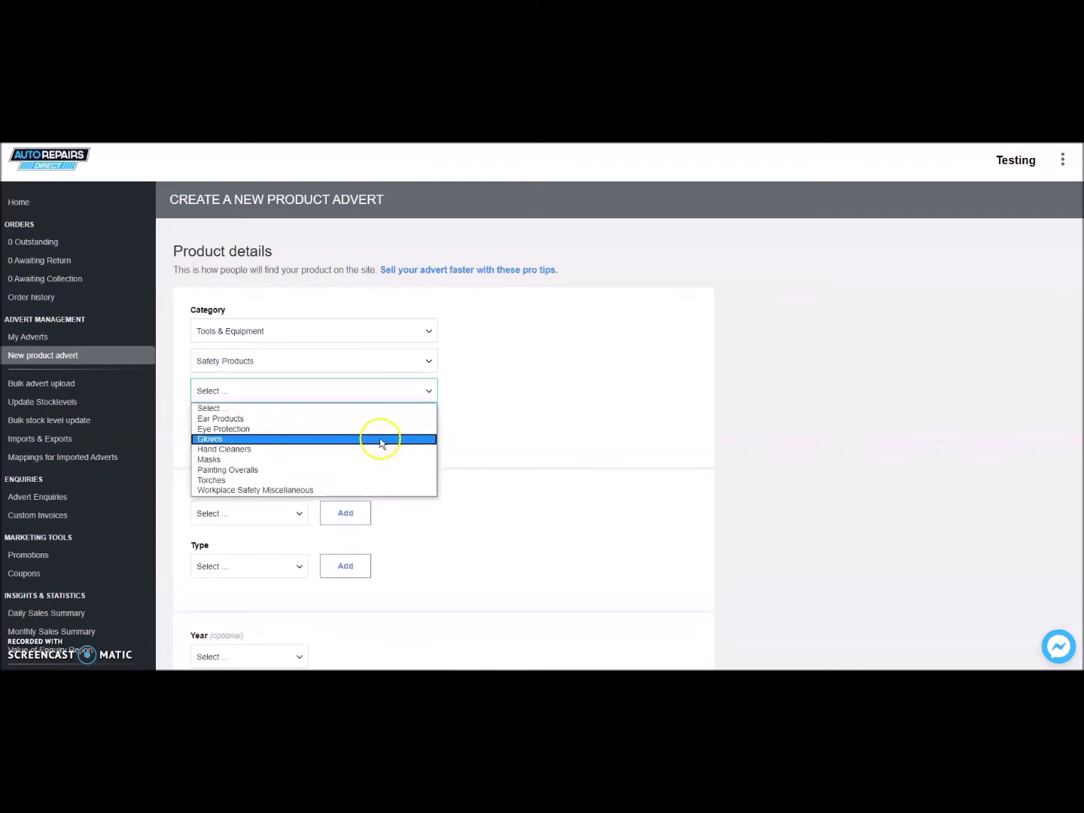
left_click(381, 441)
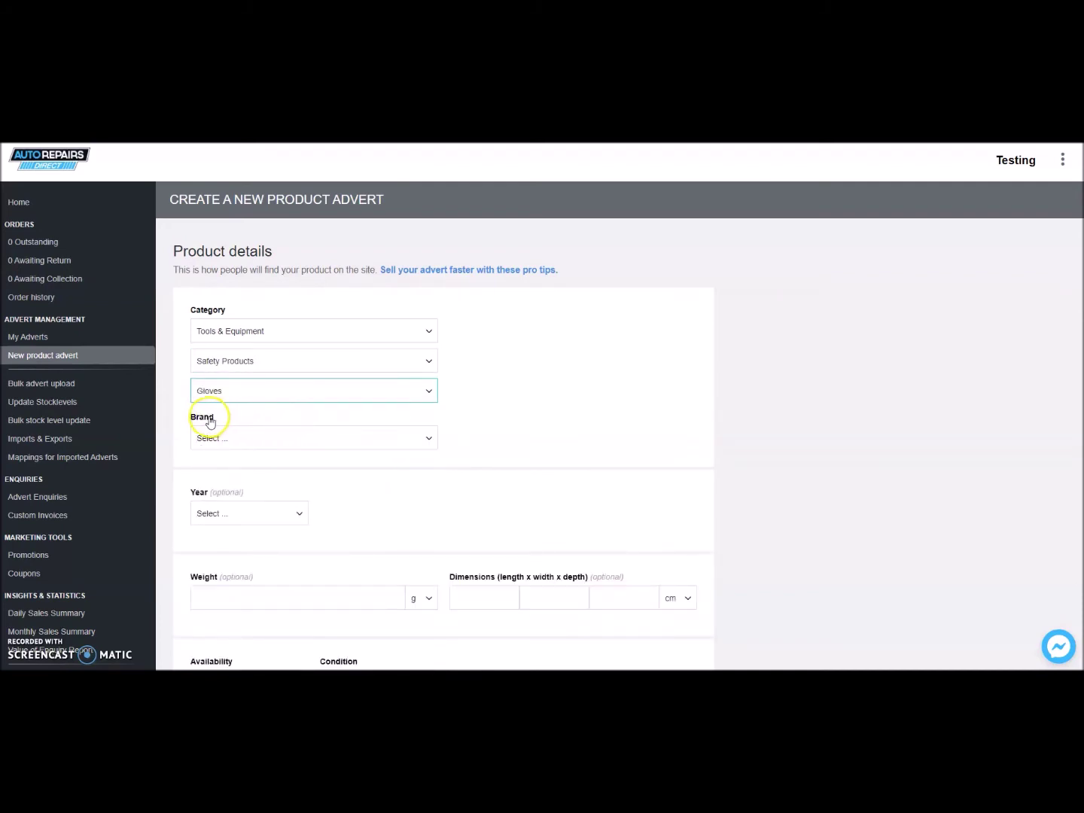
Set the brand to Other.
left_click(419, 439)
scroll(373, 473, "down", 8)
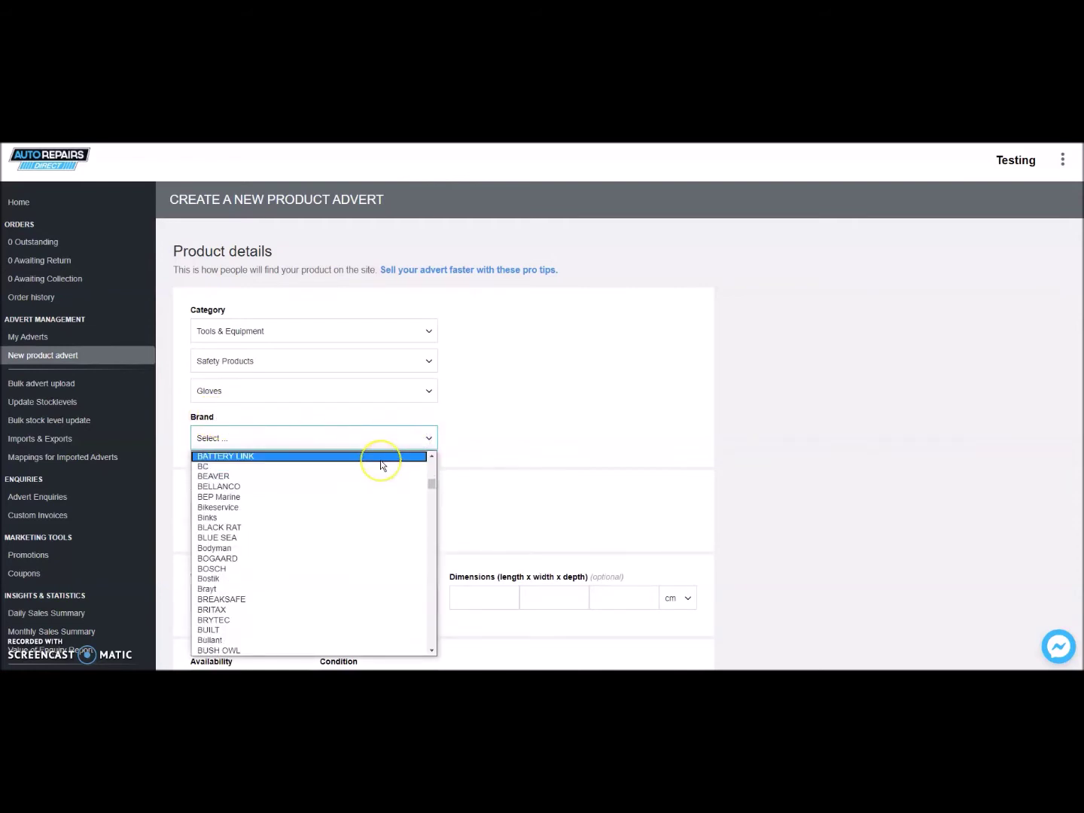
type("other")
key("Return")
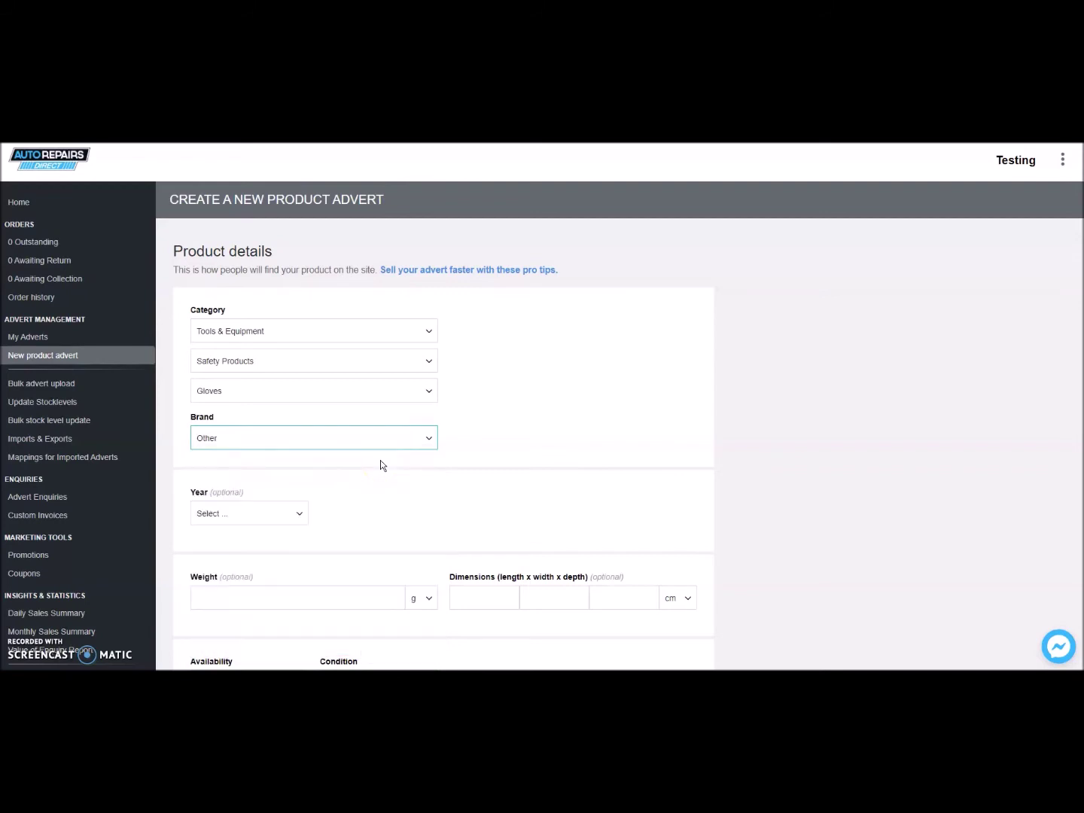
left_click(516, 446)
Make the advert available to buy online only.
scroll(511, 449, "down", 6)
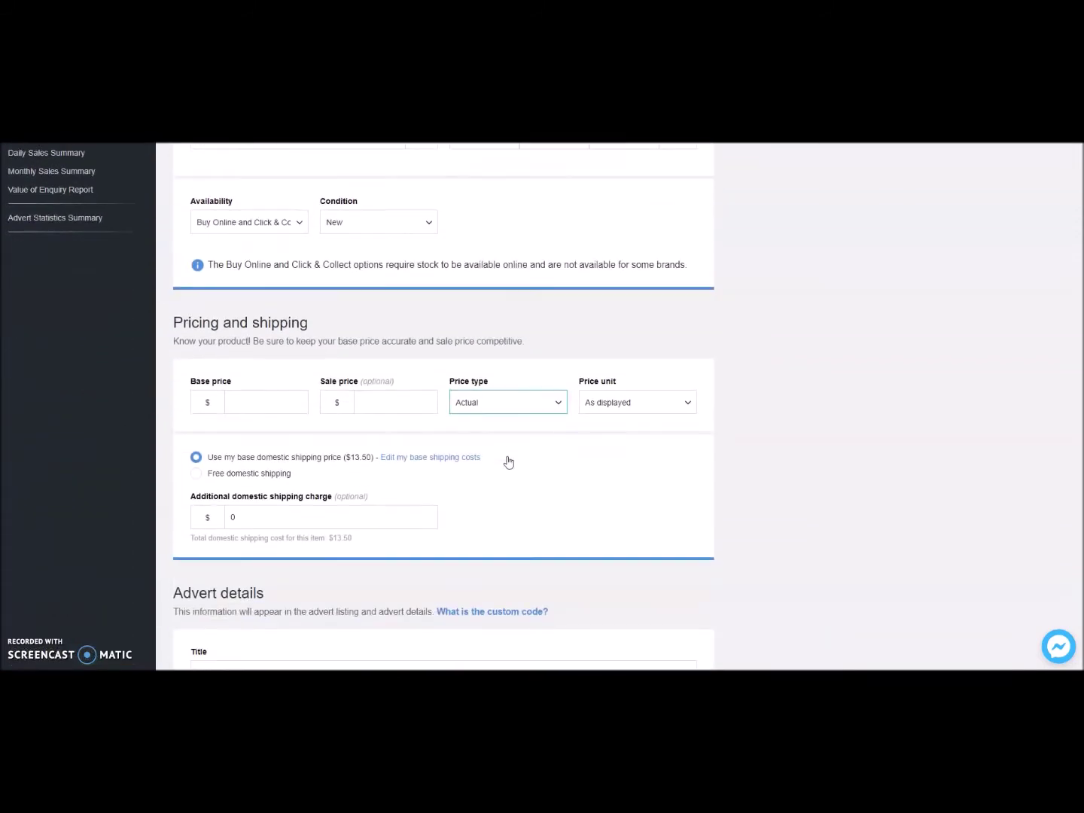
left_click(509, 462)
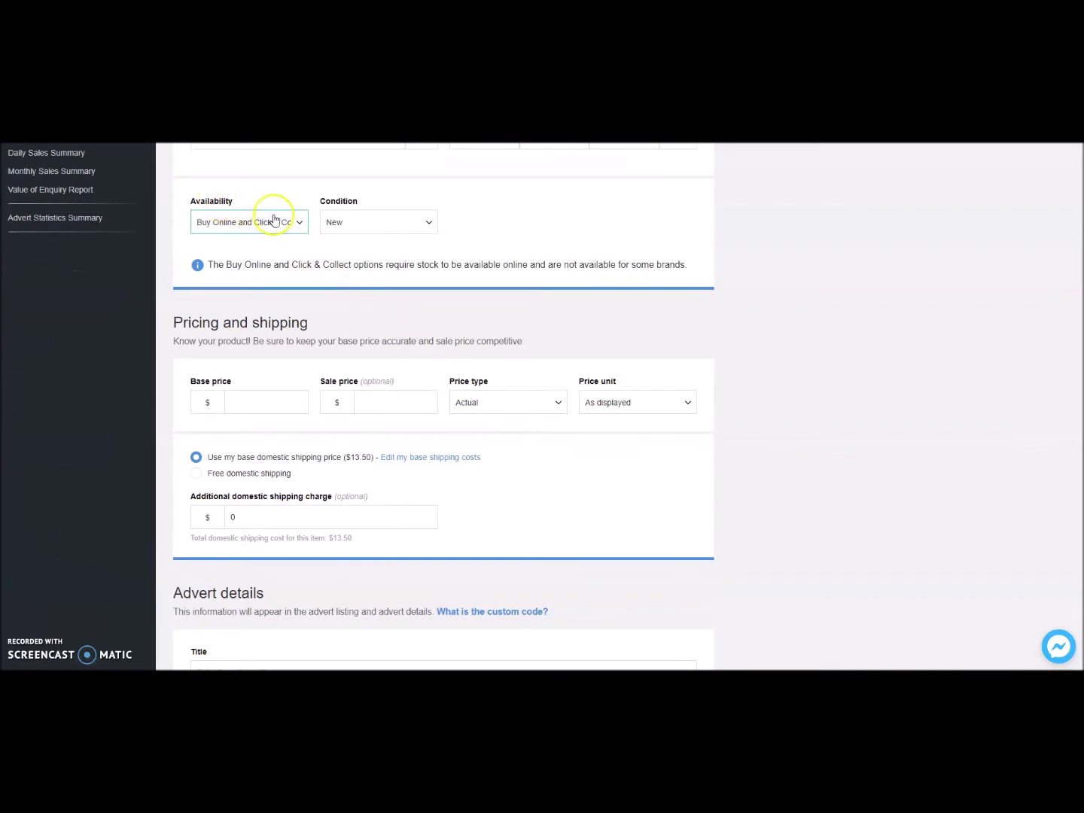
left_click(297, 221)
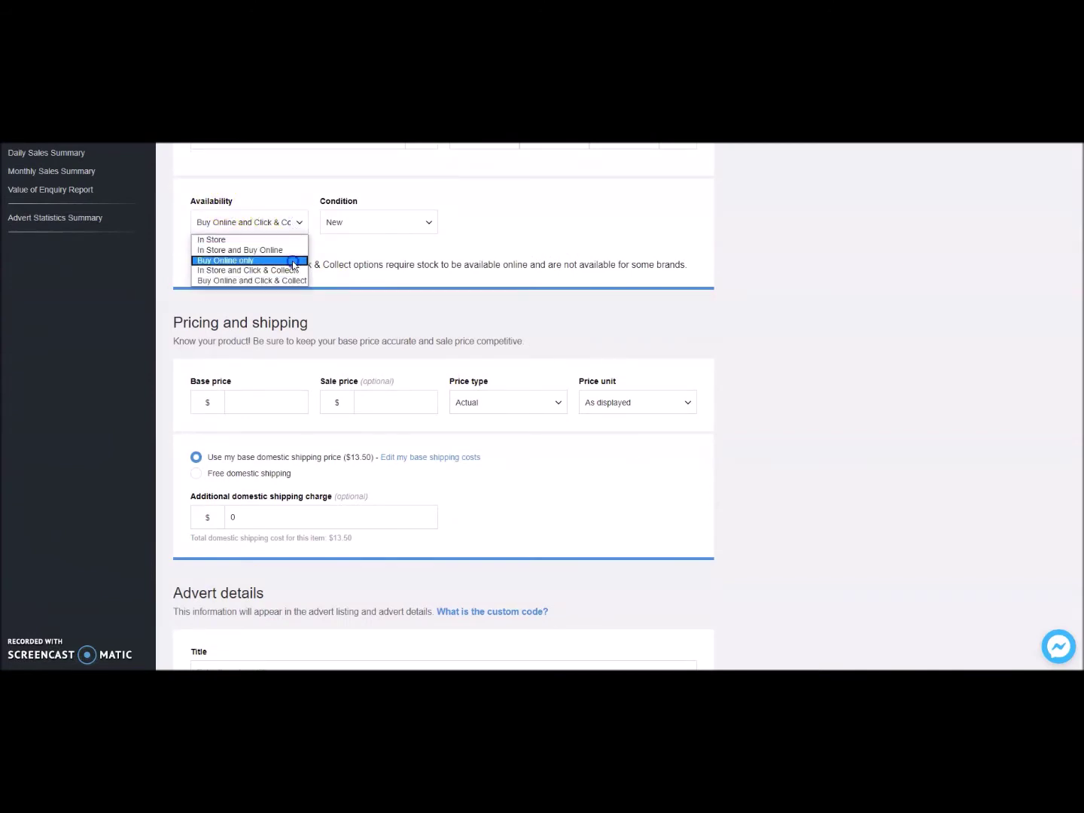
left_click(292, 261)
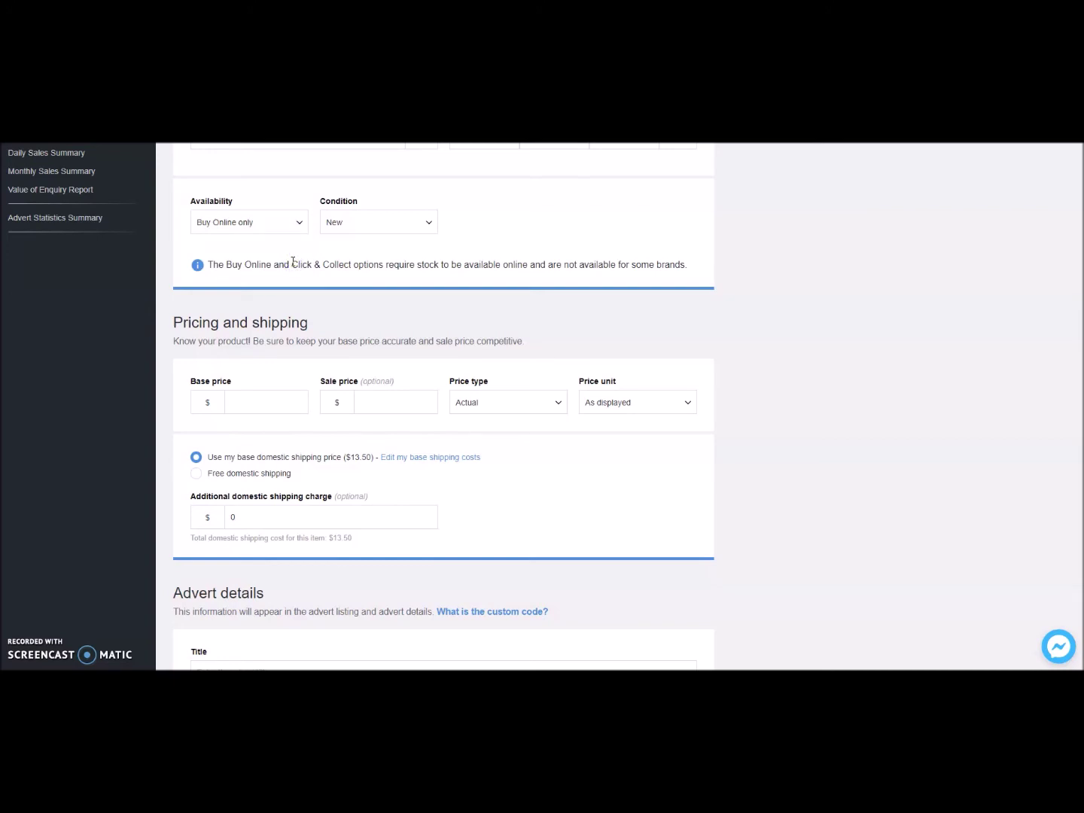
Set the base price to 17.95, keeping the base domestic shipping price.
scroll(296, 264, "down", 1)
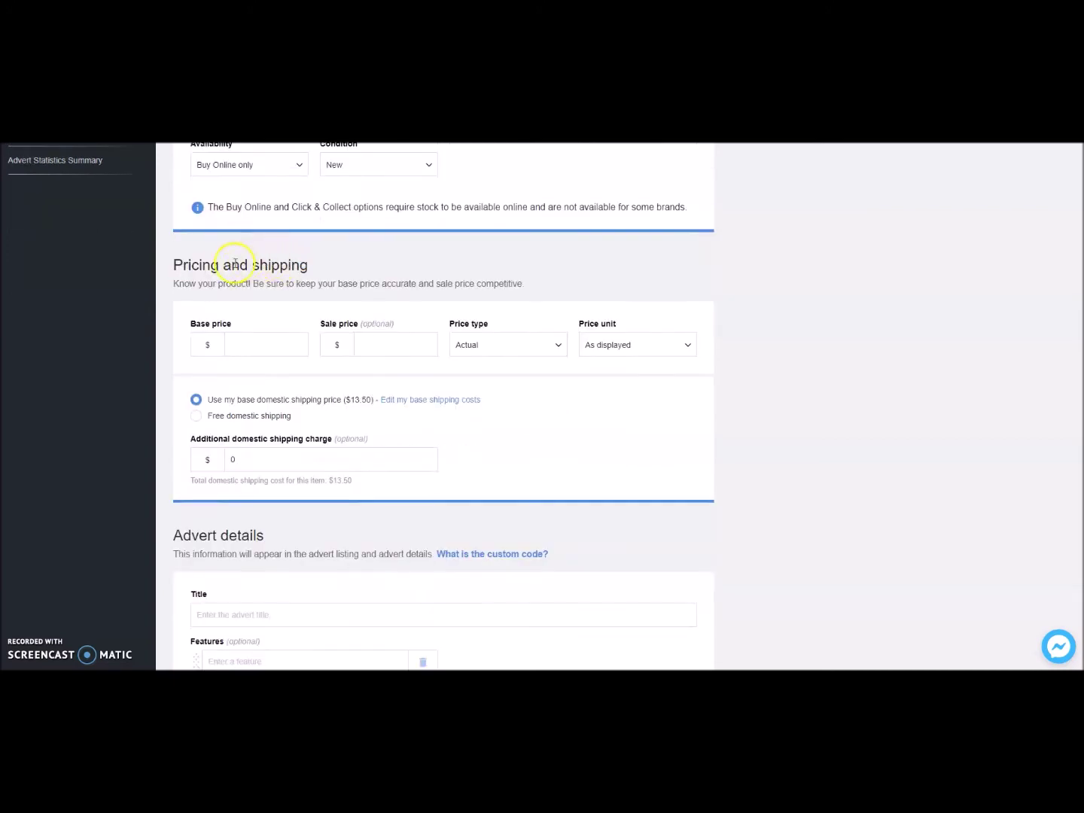
left_click(215, 331)
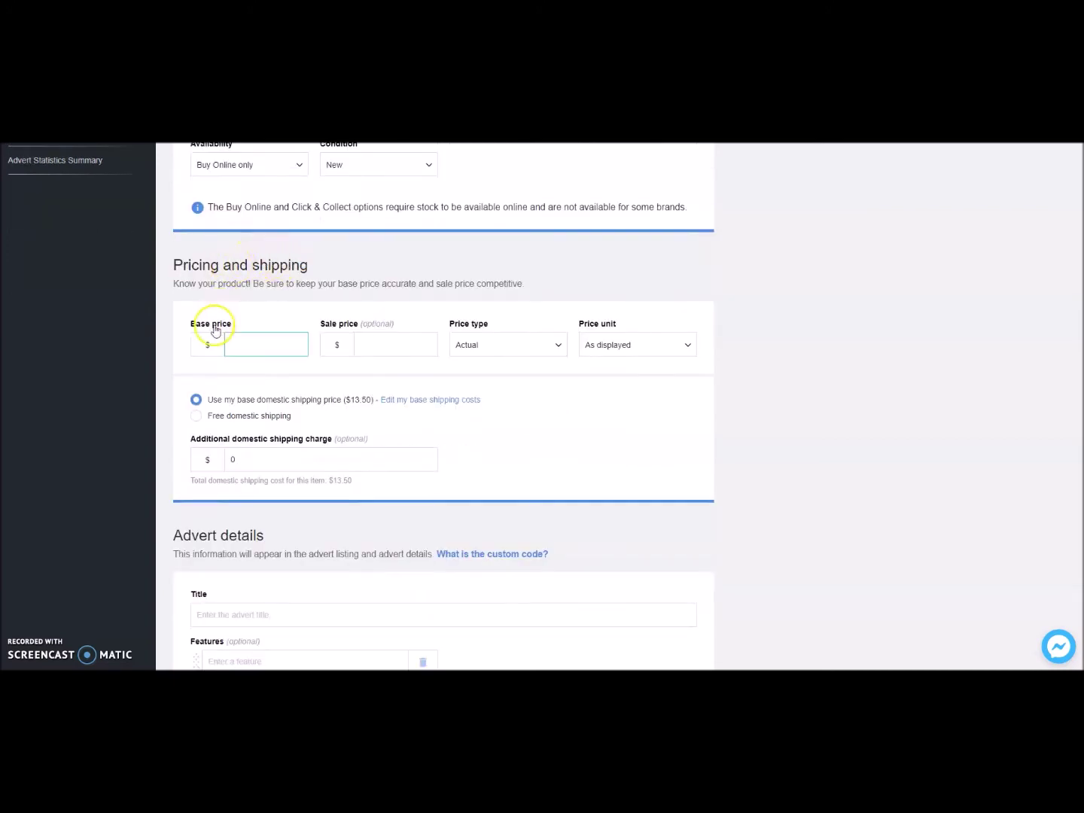
left_click(298, 347)
type("1")
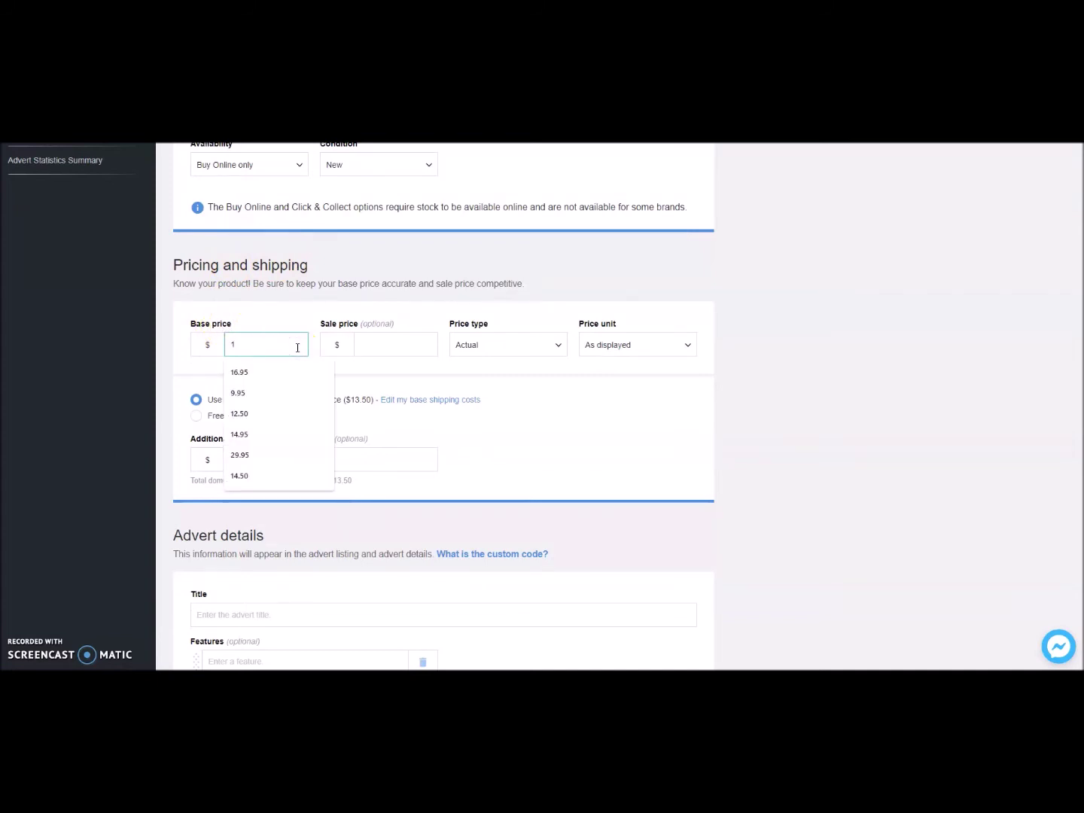
type("7.95")
left_click(301, 318)
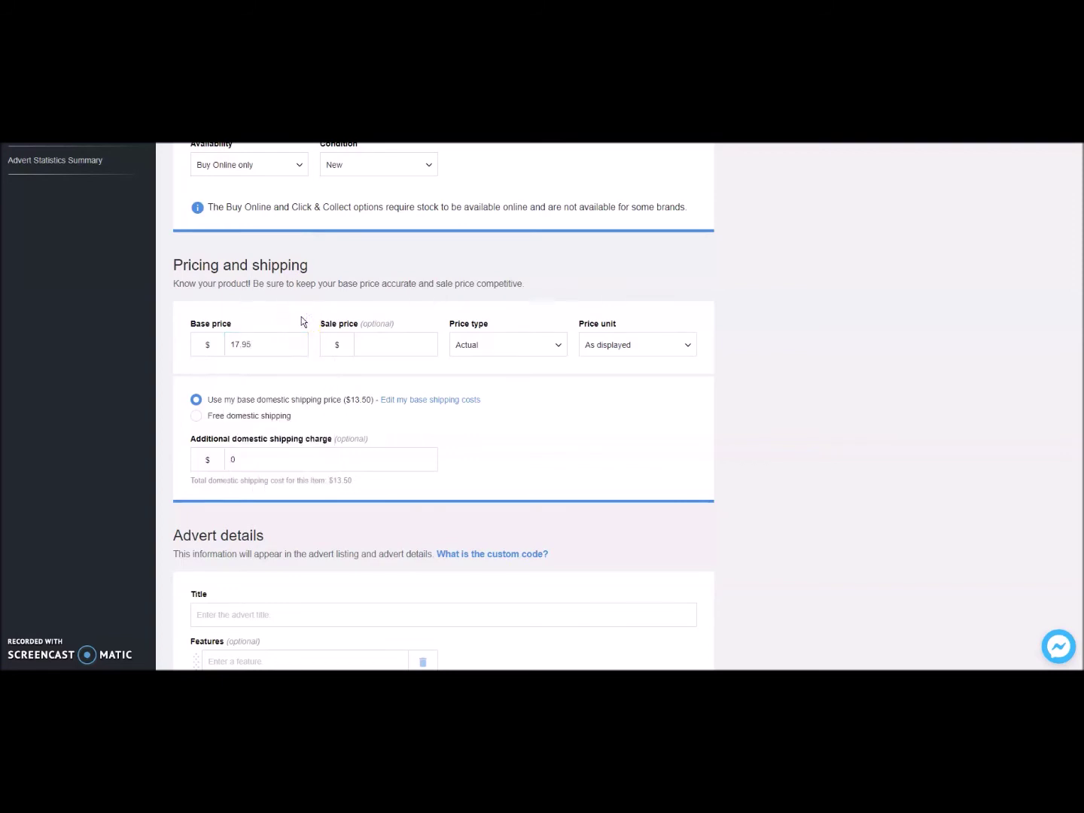
left_click(214, 403)
Replace the 0 additional domestic shipping charge with 5.00.
left_click(198, 444)
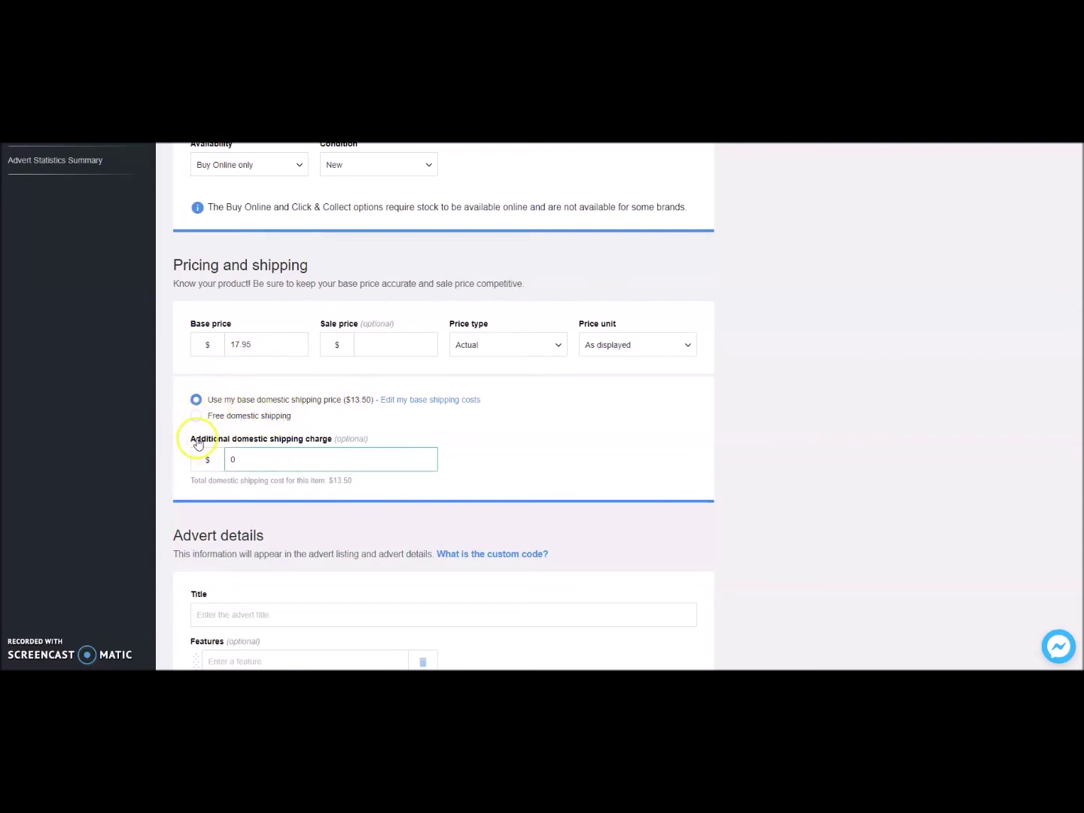
left_click(245, 454)
left_click_drag(245, 454, 223, 453)
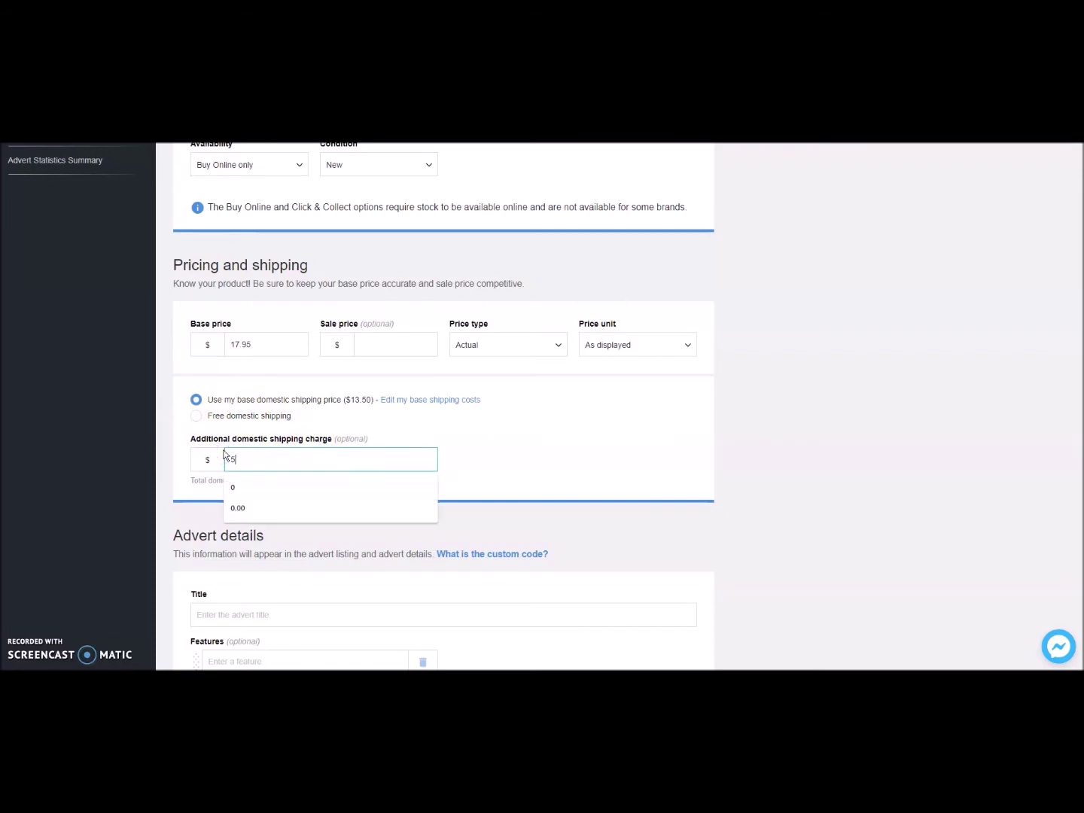
type("5.00")
left_click(373, 424)
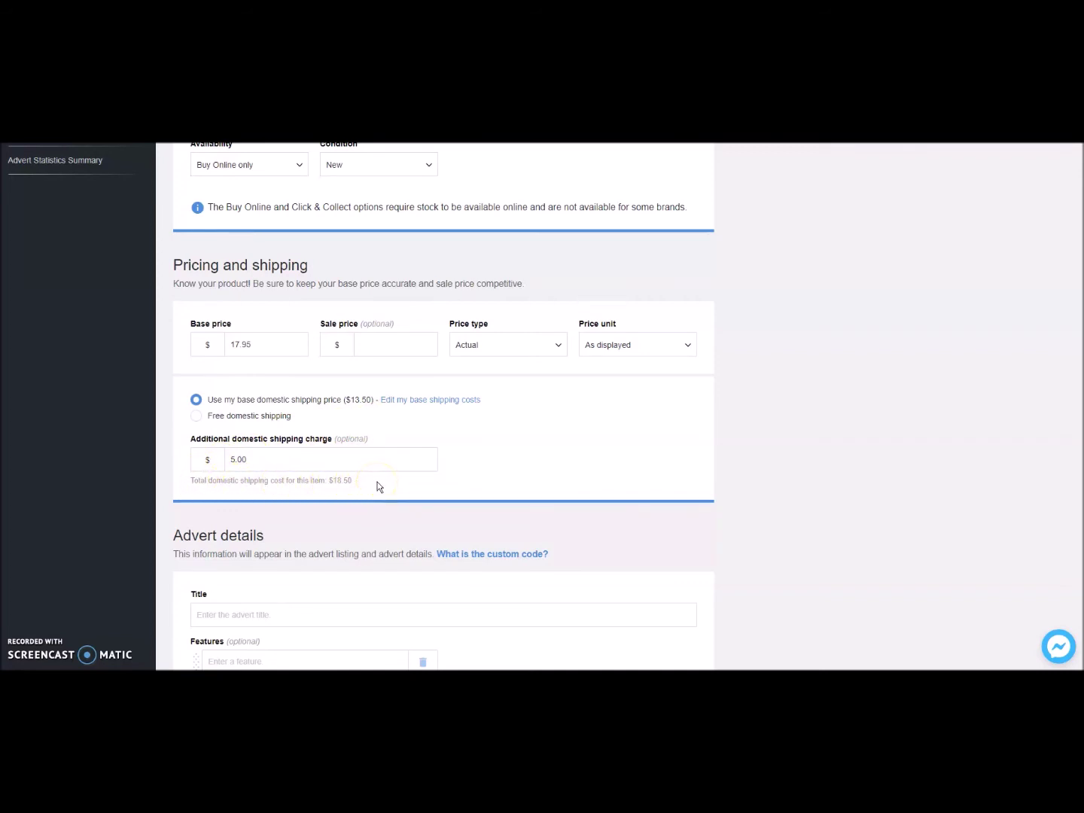
scroll(378, 487, "down", 5)
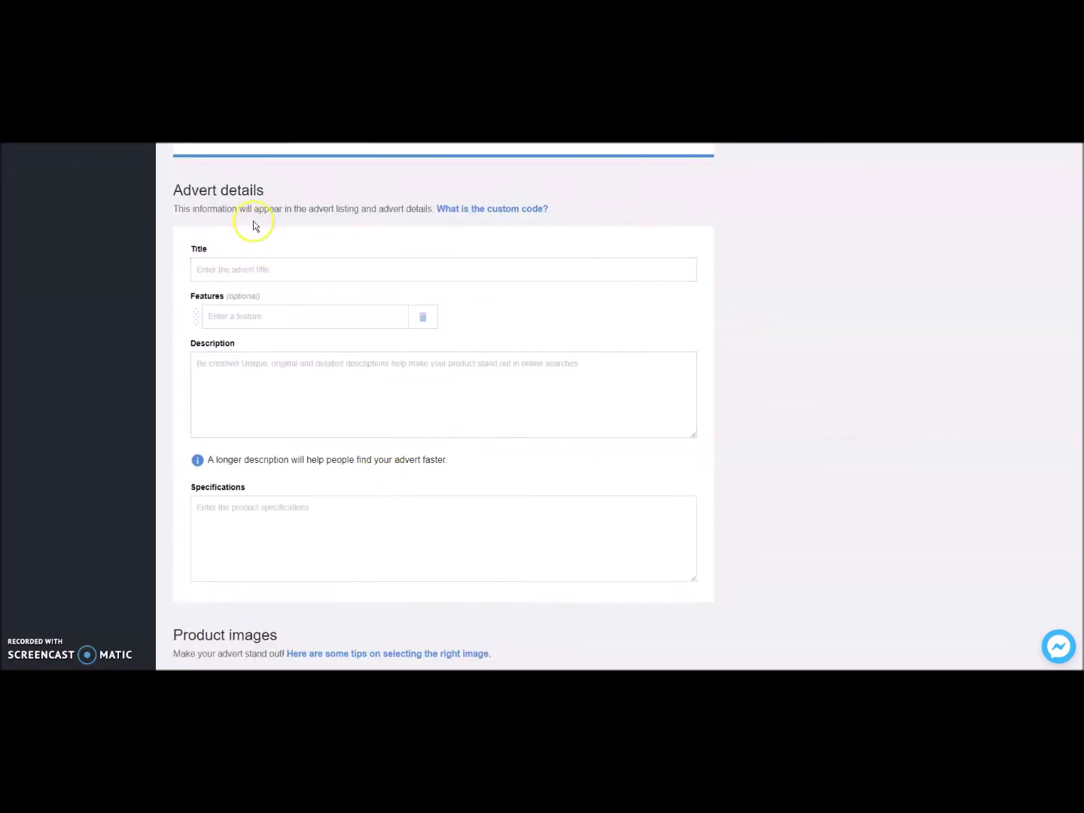
Review the advert title and start the product description with 'Be'.
left_click(203, 250)
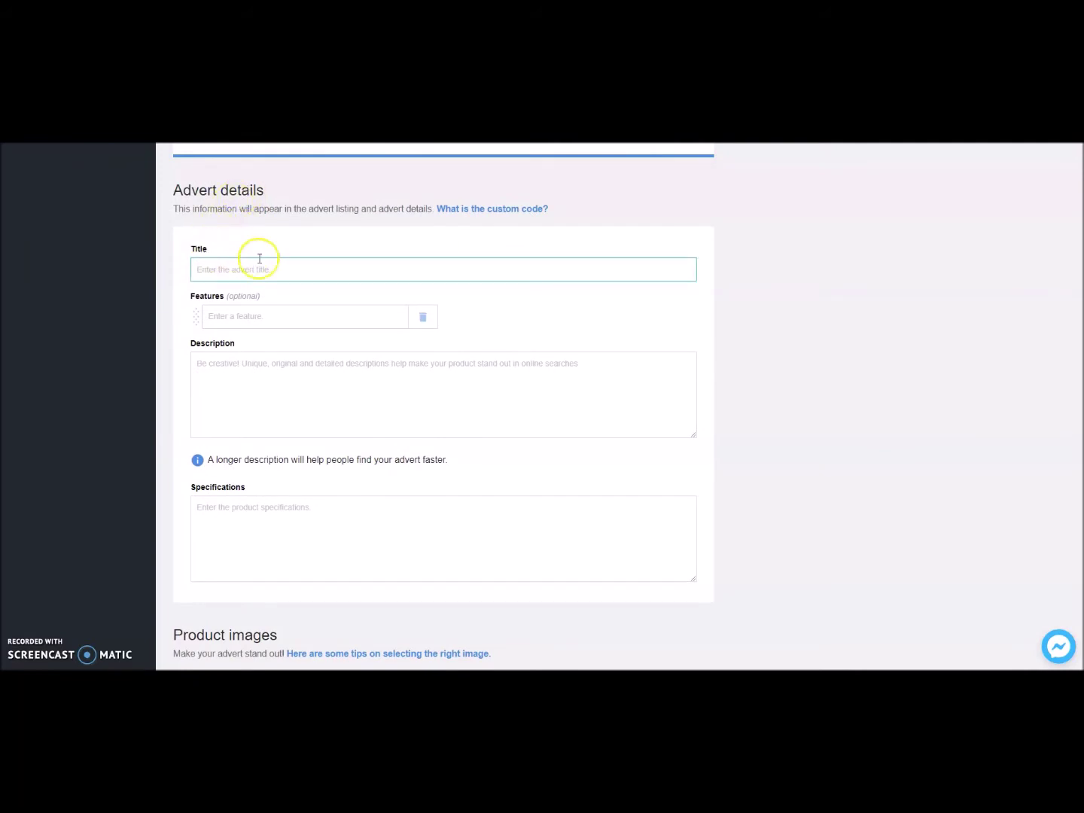
left_click(499, 274)
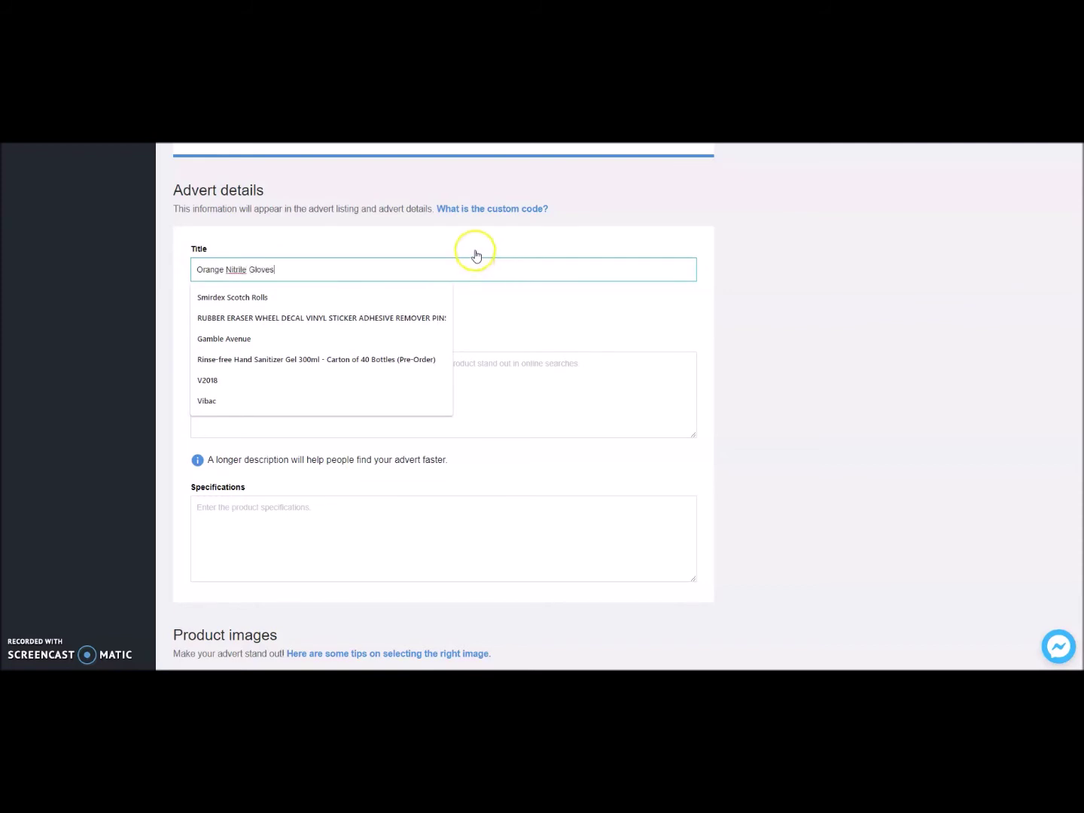
left_click(474, 252)
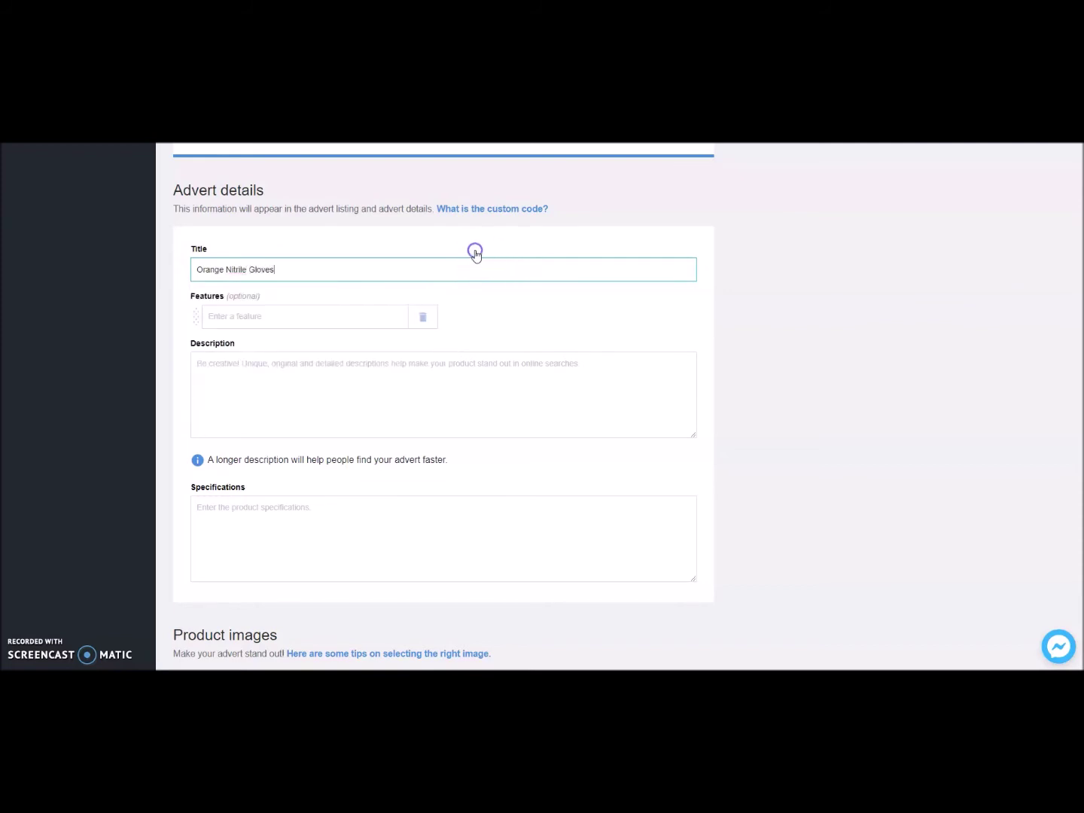
left_click(495, 362)
type("Be creative!")
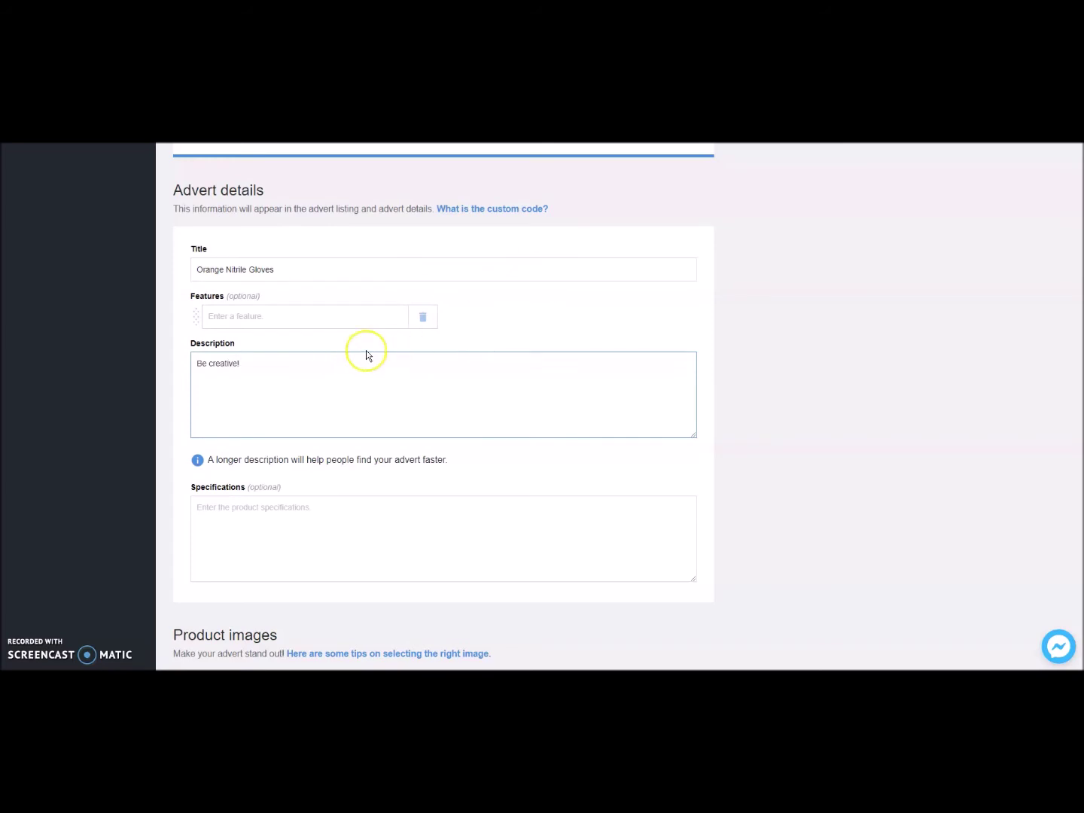
scroll(382, 353, "down", 3)
Enter the specifications note 'Sizes, colours ect.' and begin a product image upload.
left_click(254, 337)
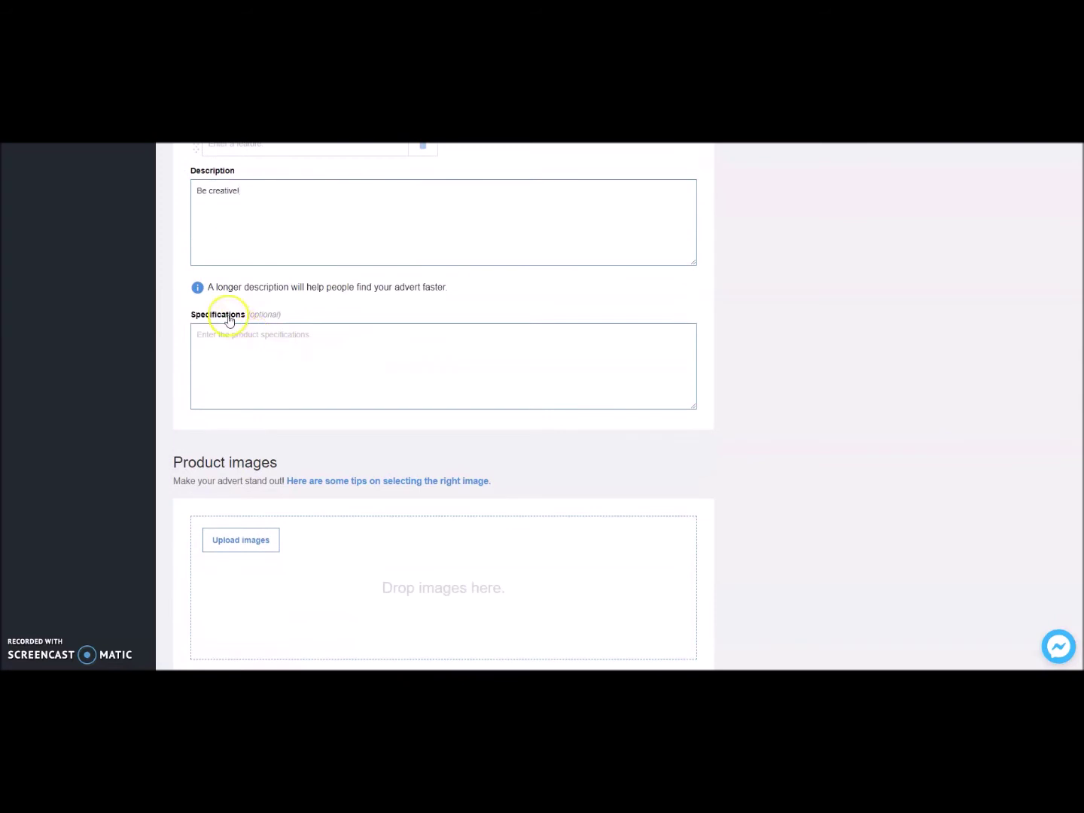
type("Sizes, colours ect")
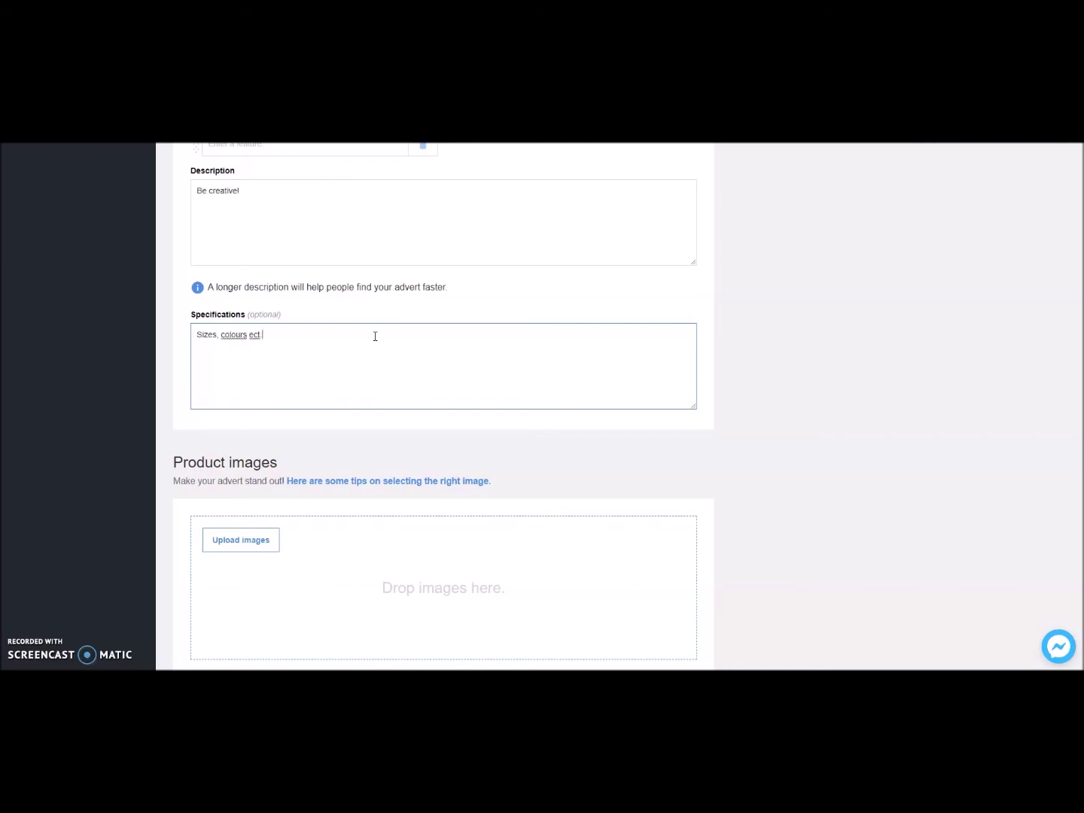
scroll(380, 341, "down", 4)
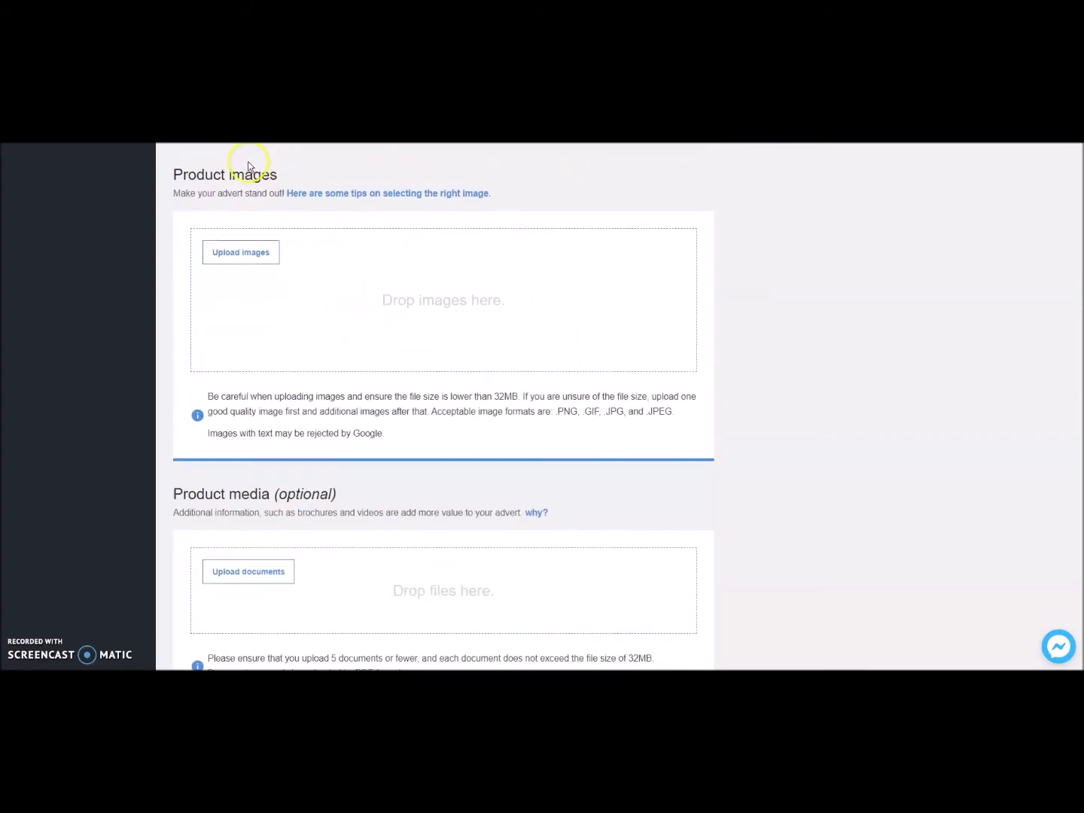
left_click(258, 253)
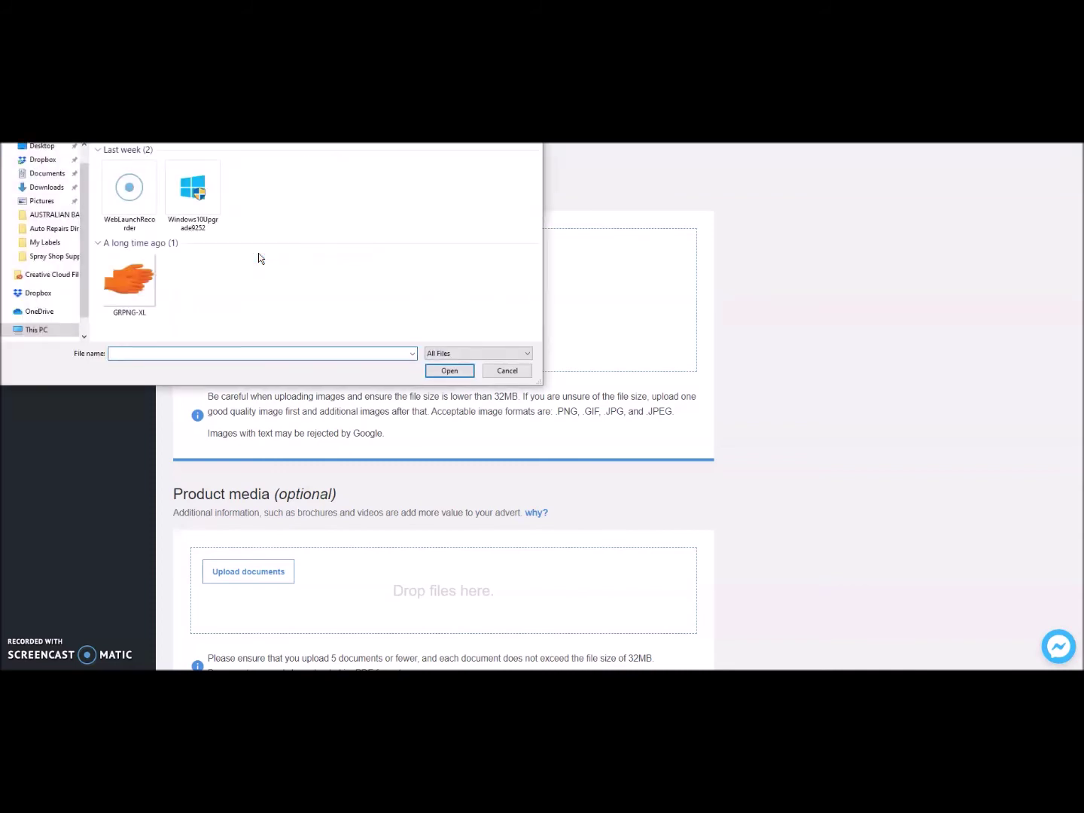
Upload GRPNG-XL.png as the advert's cover image.
left_click(136, 281)
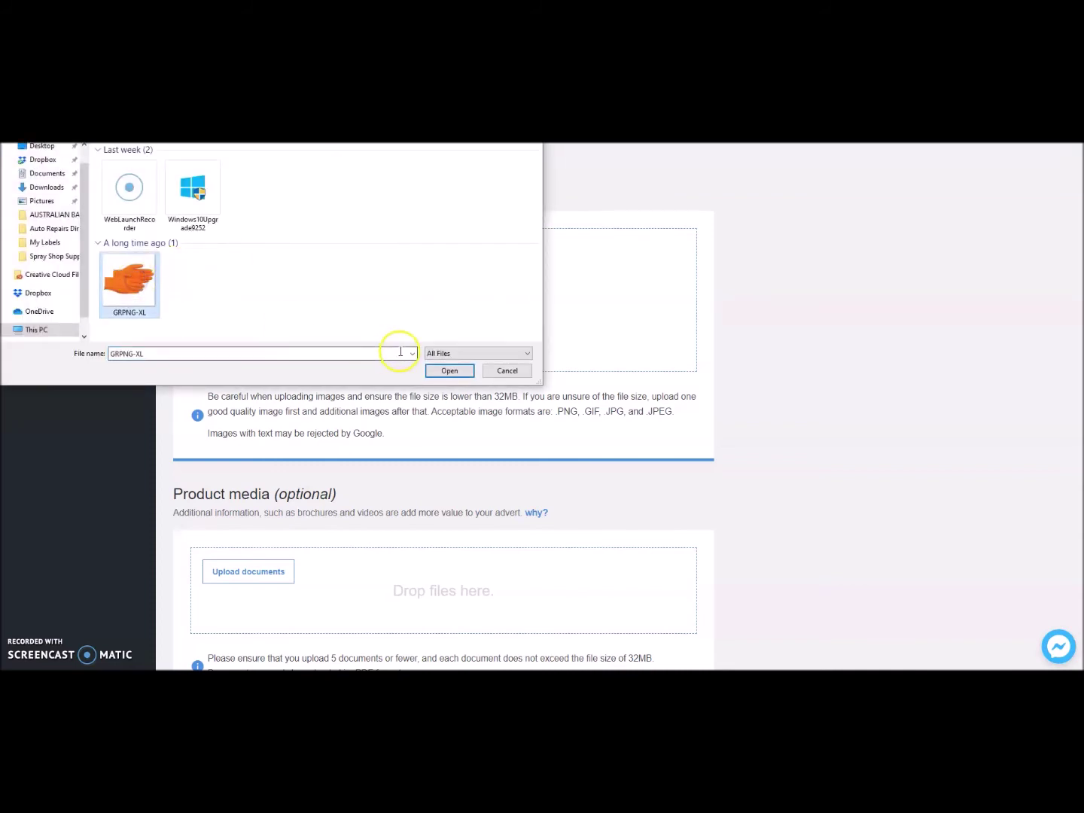
left_click(449, 371)
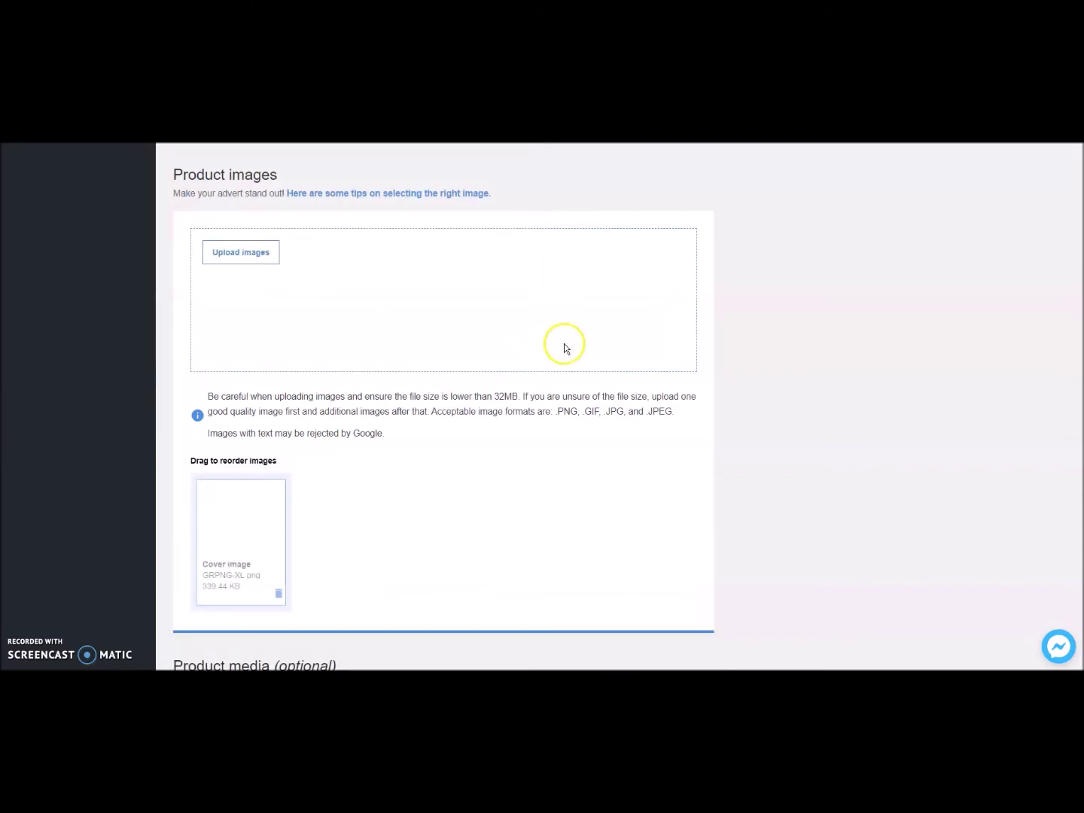
scroll(591, 345, "down", 4)
scroll(591, 350, "down", 2)
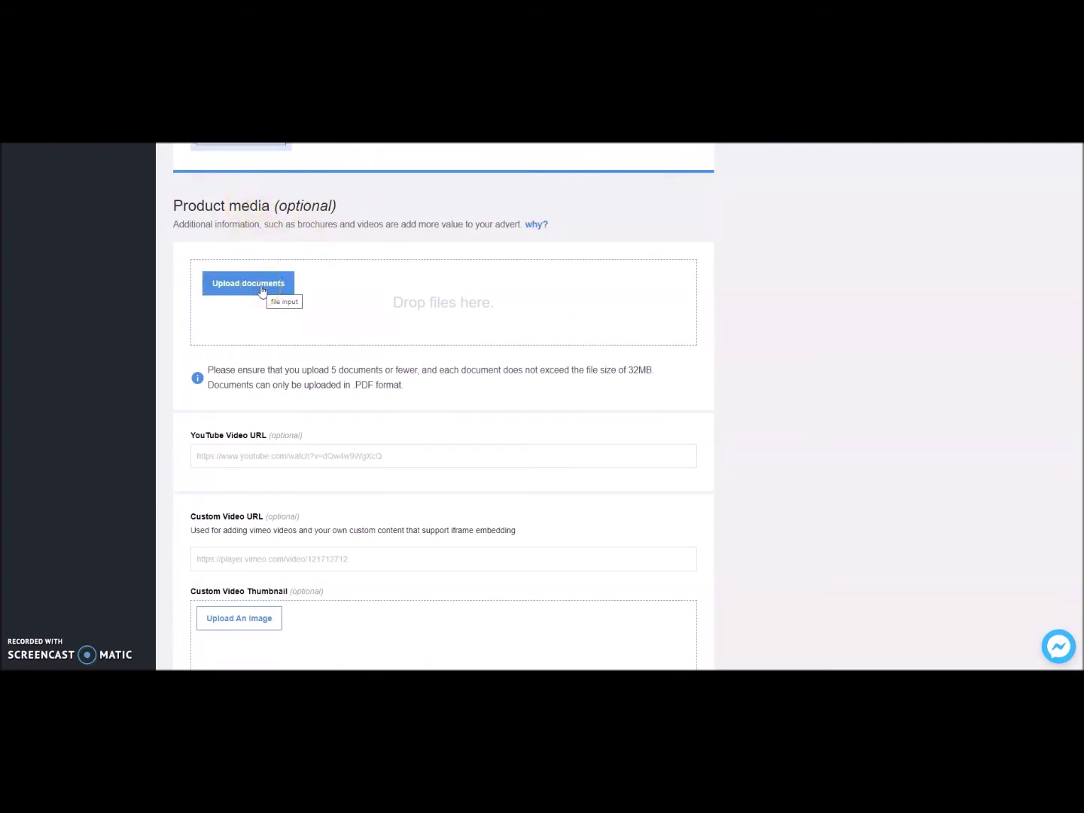
scroll(404, 292, "down", 1)
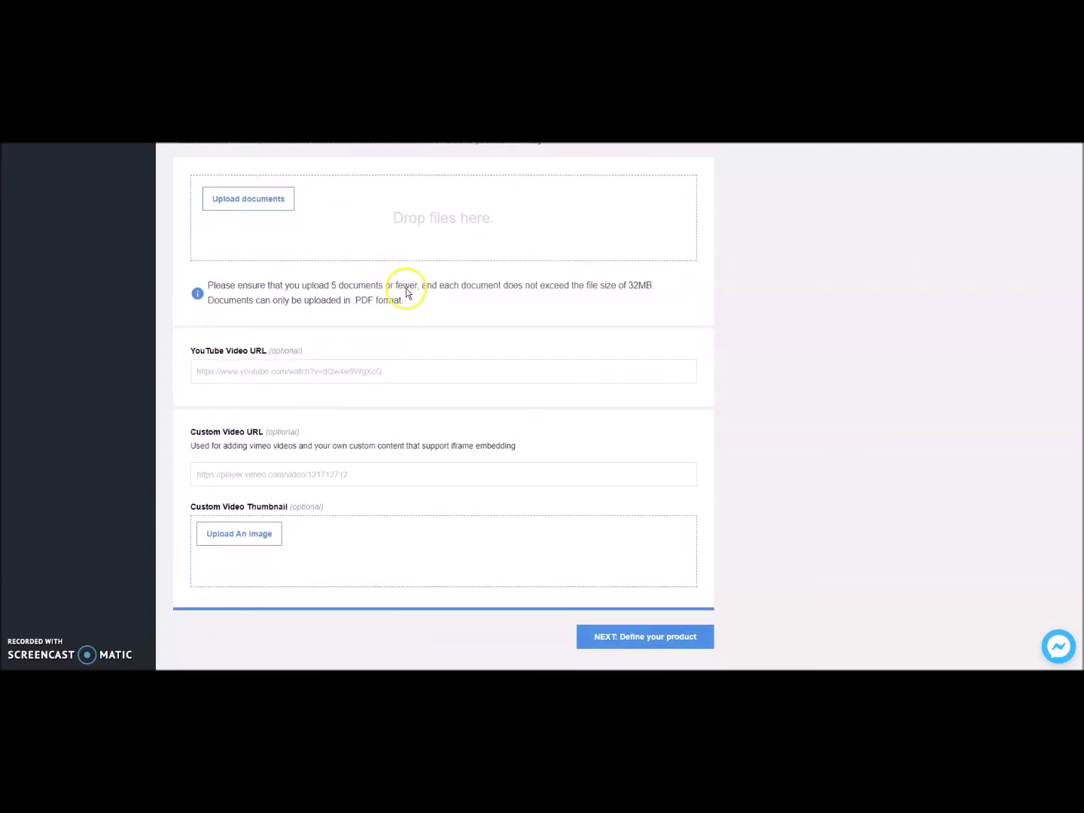
Leave the YouTube video address empty and save the advert to continue.
left_click(219, 369)
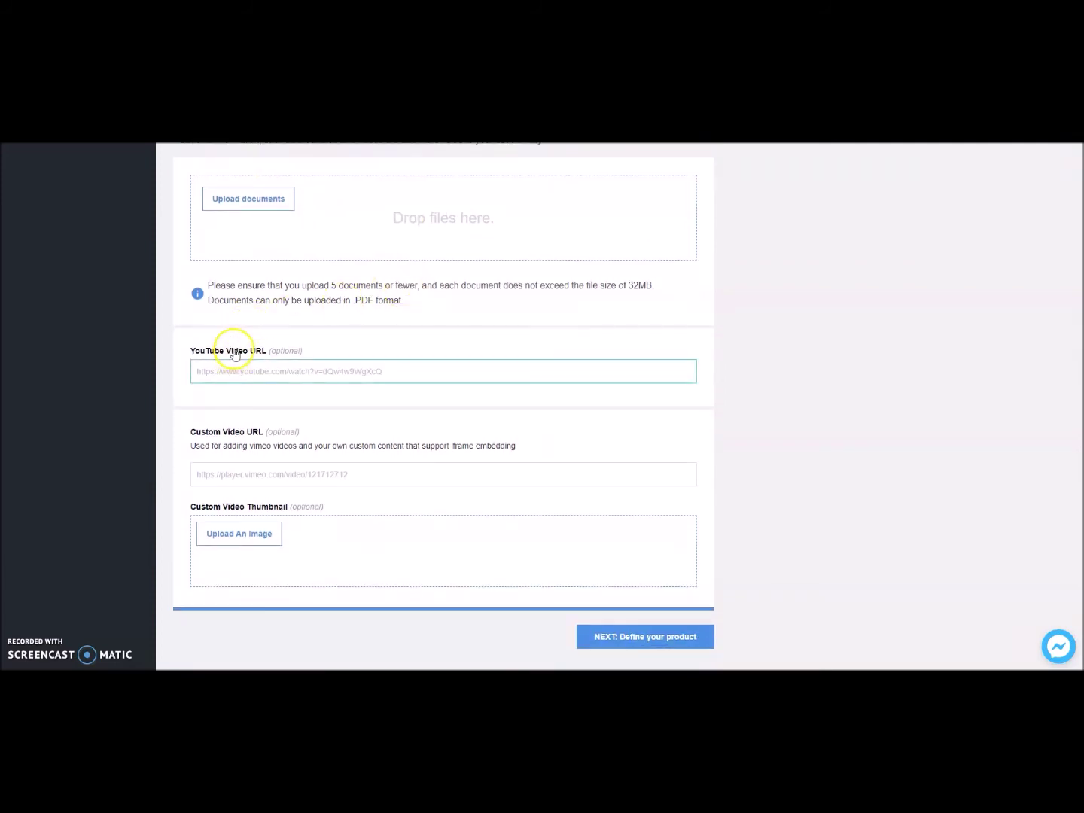
left_click(230, 370)
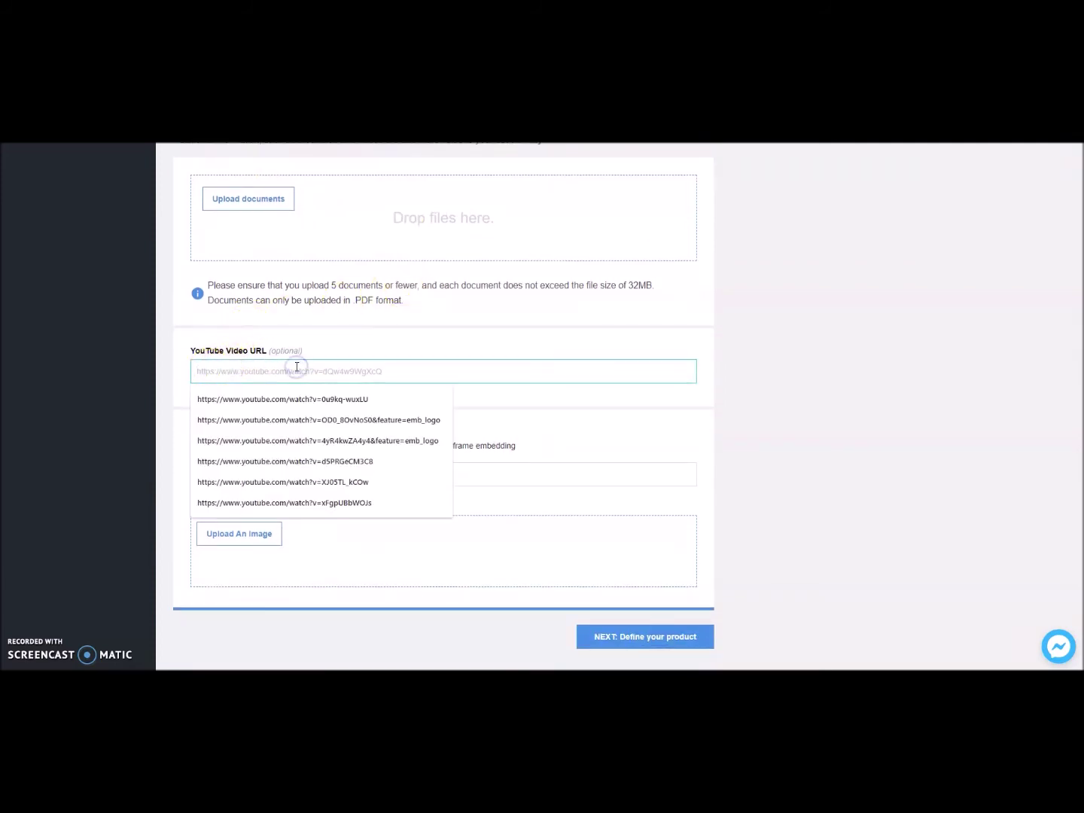
left_click(332, 346)
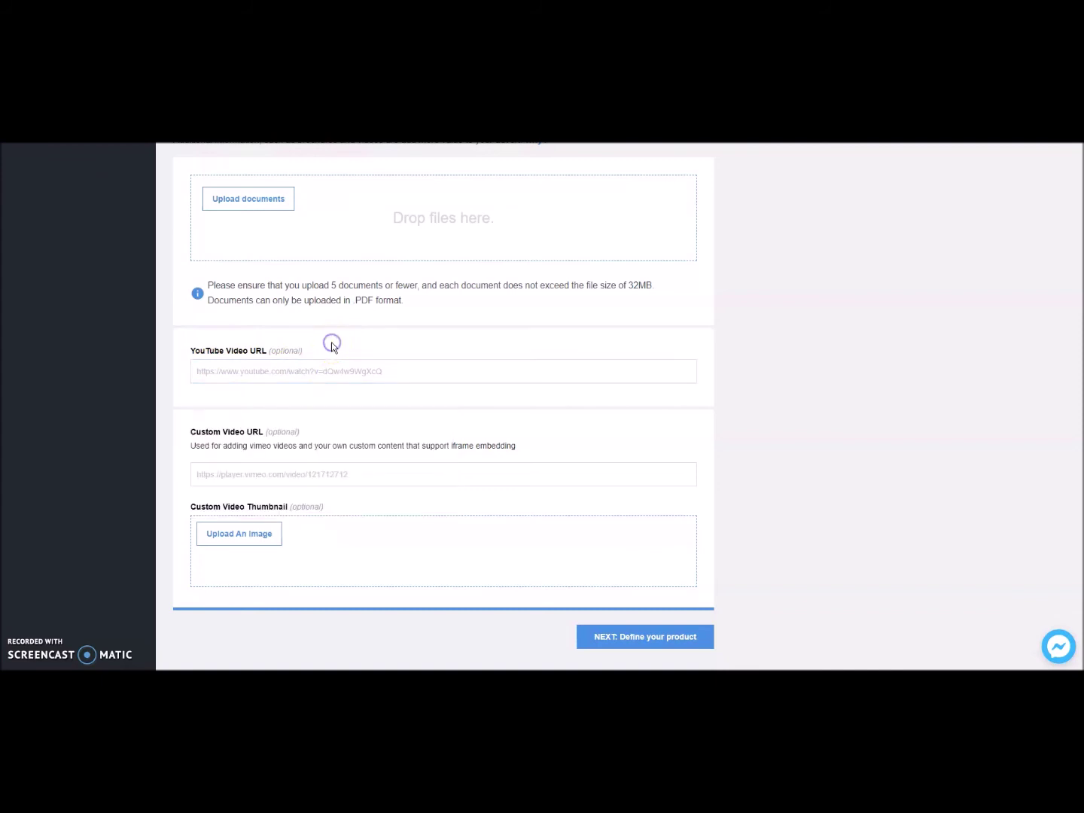
left_click(645, 638)
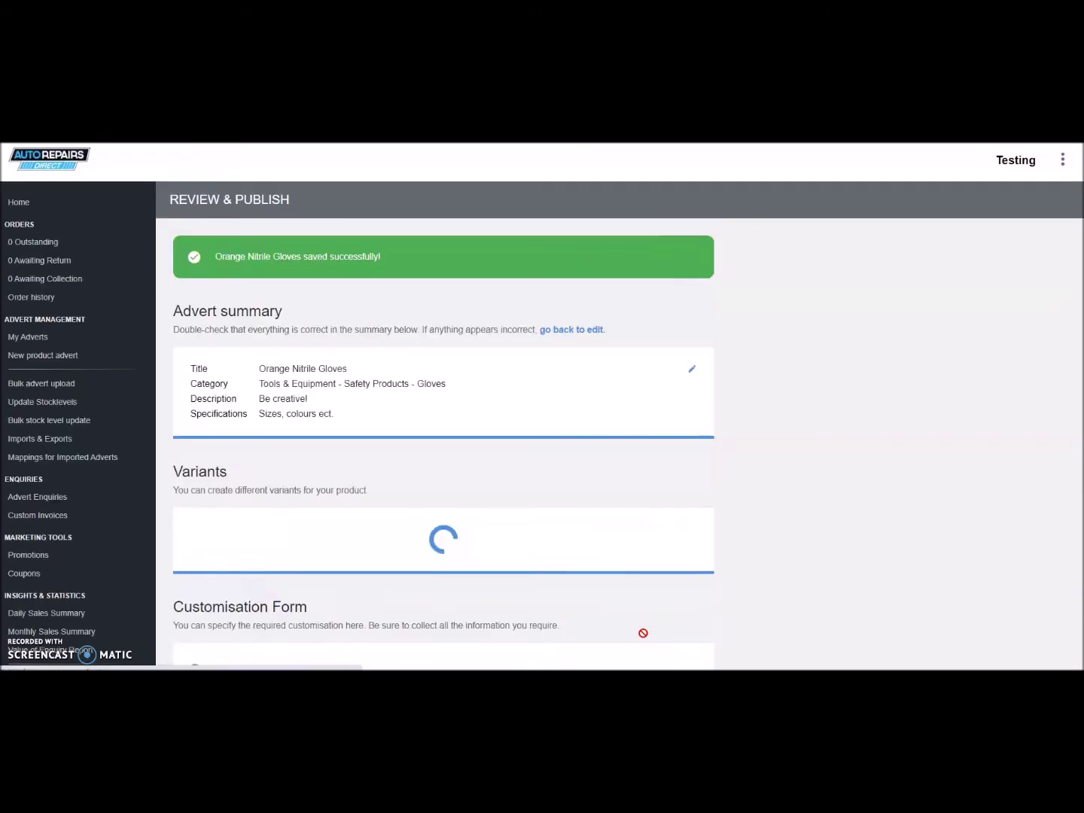
Choose Large as the variant's glove size.
scroll(597, 414, "down", 3)
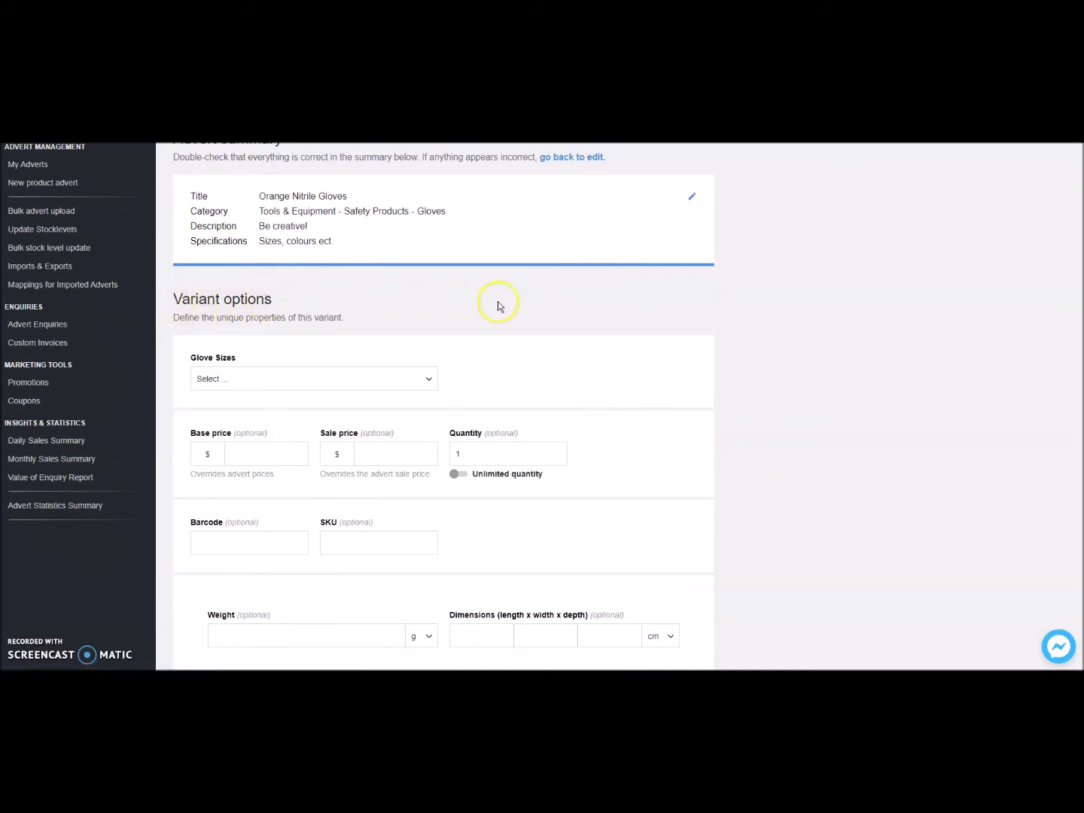
scroll(493, 306, "down", 1)
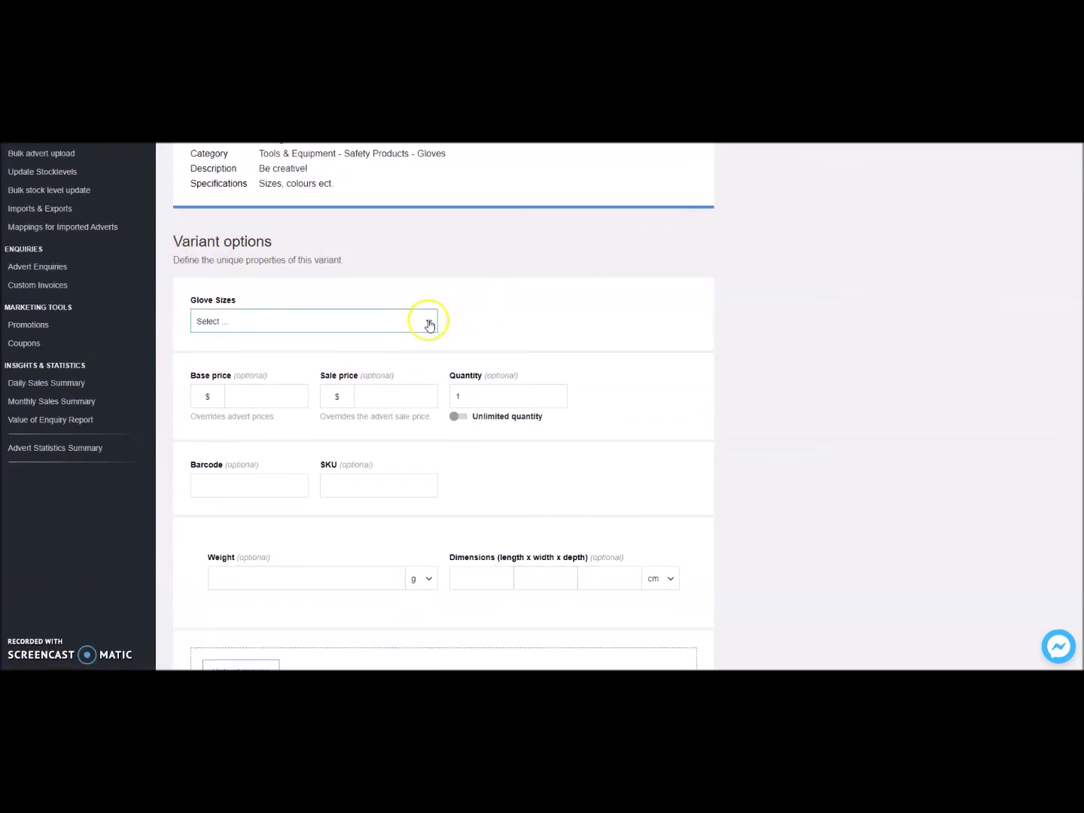
left_click(429, 324)
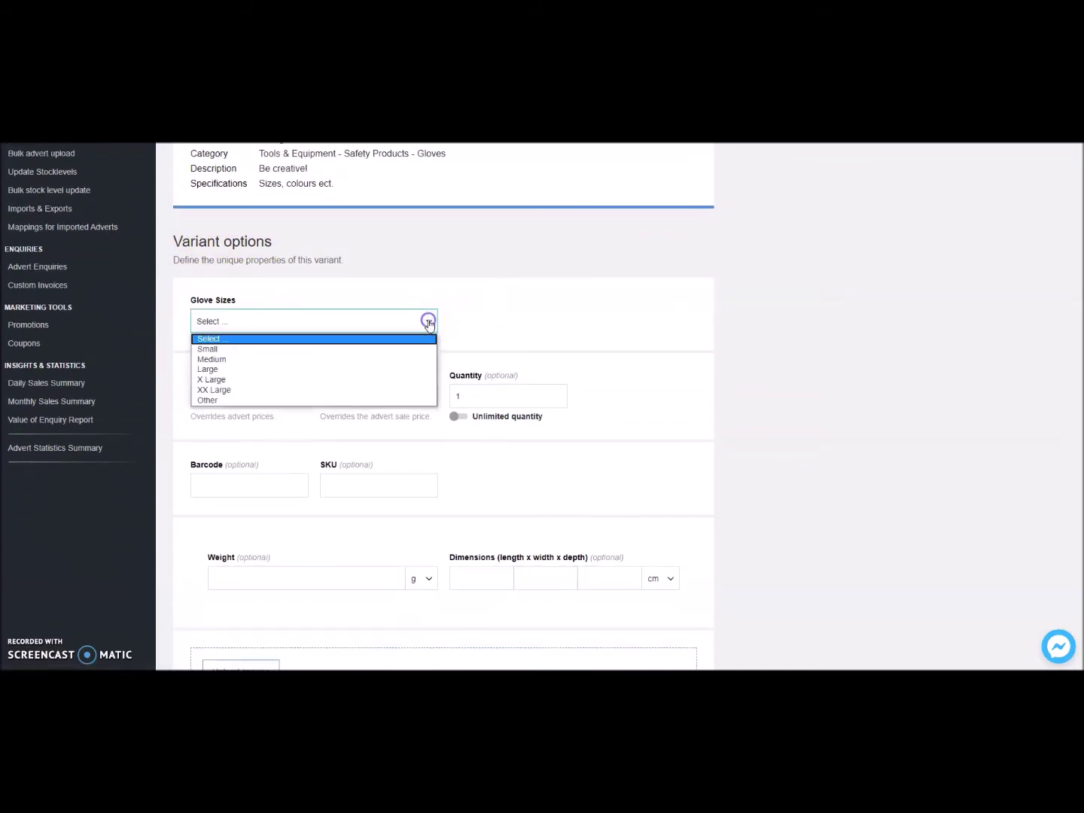
left_click(211, 370)
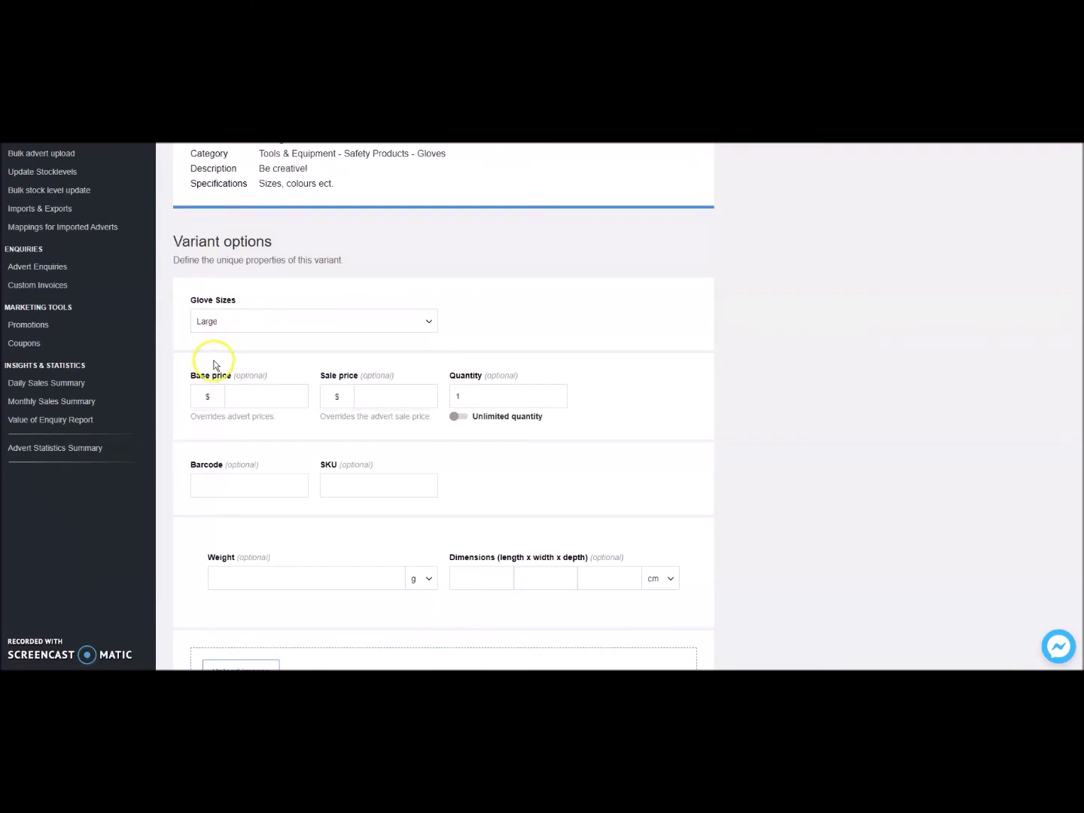
Change the quantity from 1 to 5, then switch the variant to unlimited quantity.
left_click(461, 385)
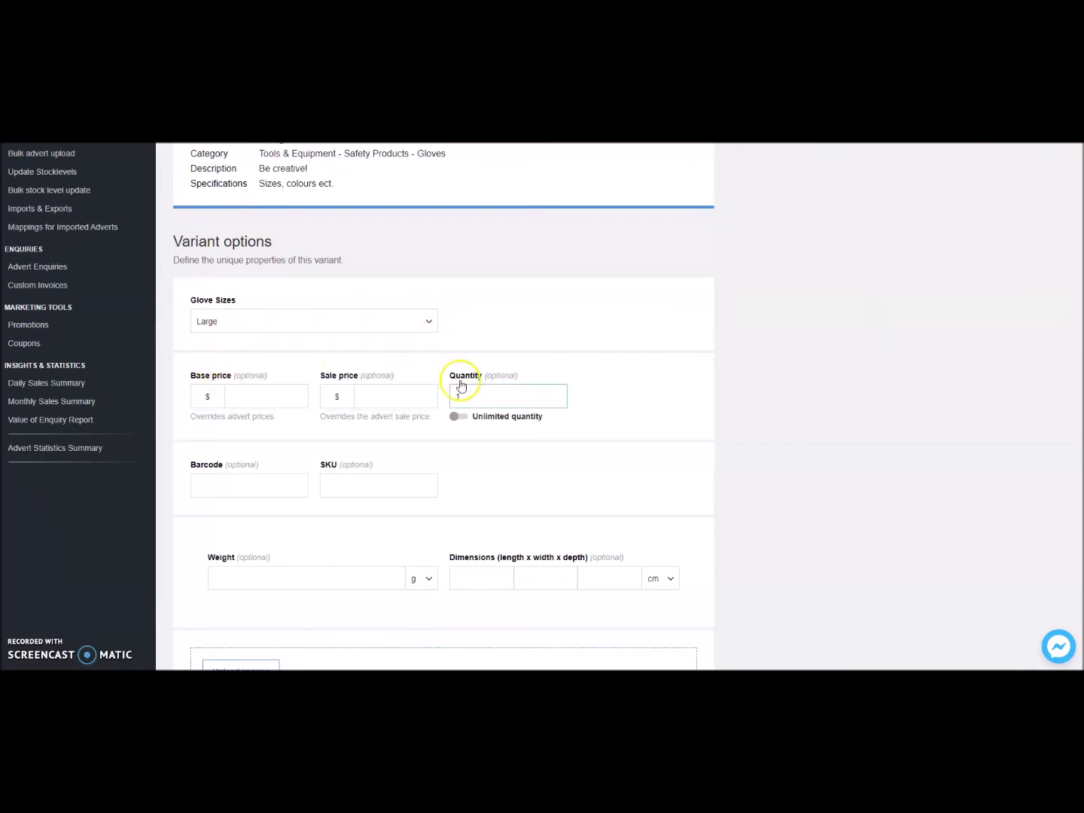
left_click(462, 388)
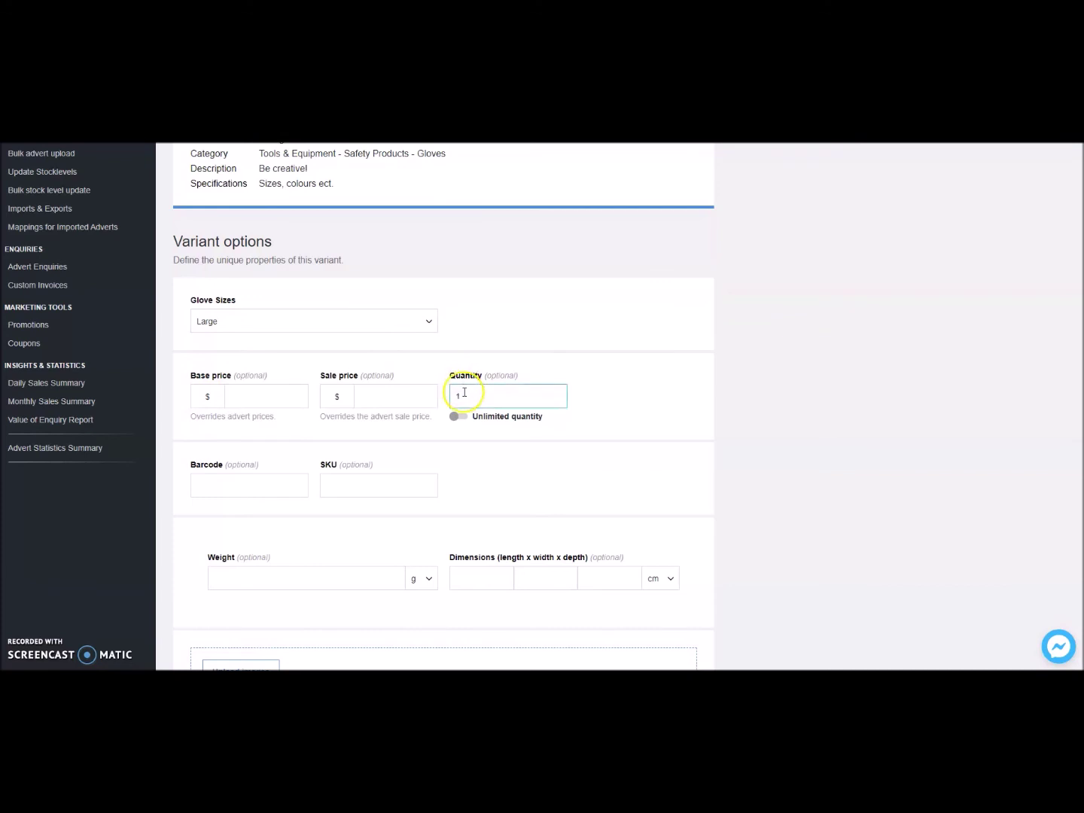
left_click_drag(464, 392, 437, 389)
type("5")
left_click(500, 350)
scroll(519, 358, "down", 2)
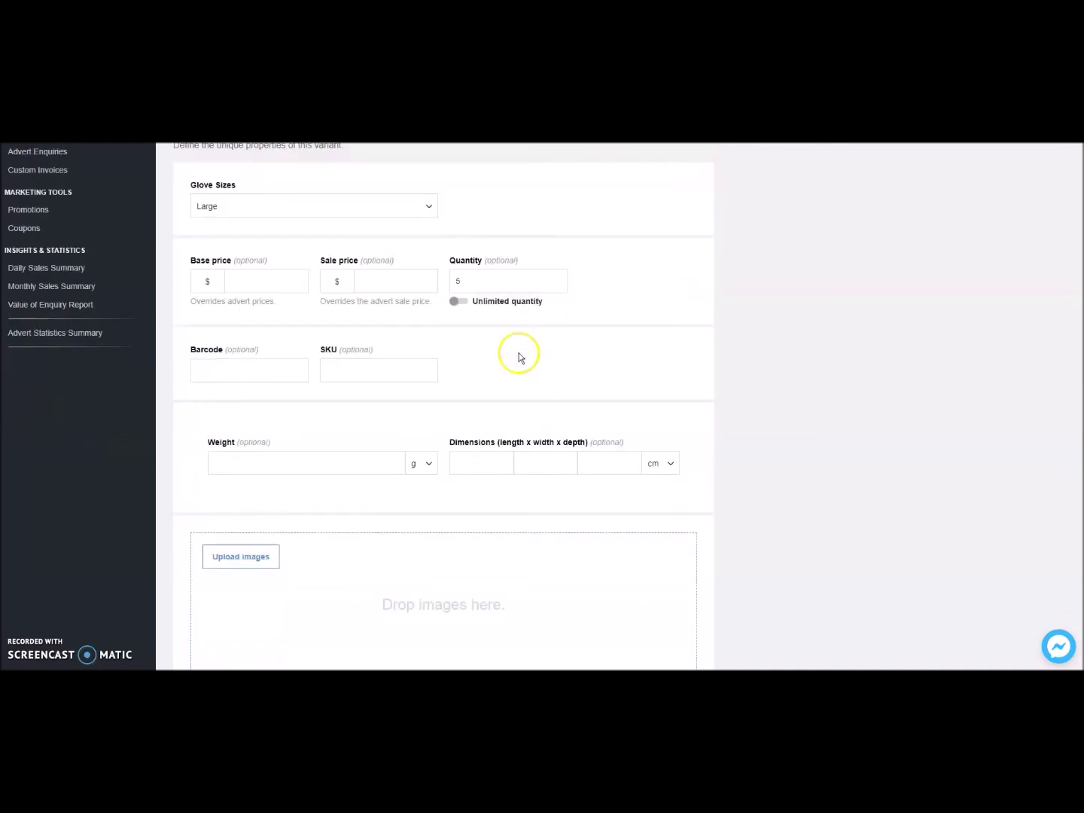
left_click(457, 302)
left_click_drag(456, 307, 481, 311)
scroll(485, 309, "down", 2)
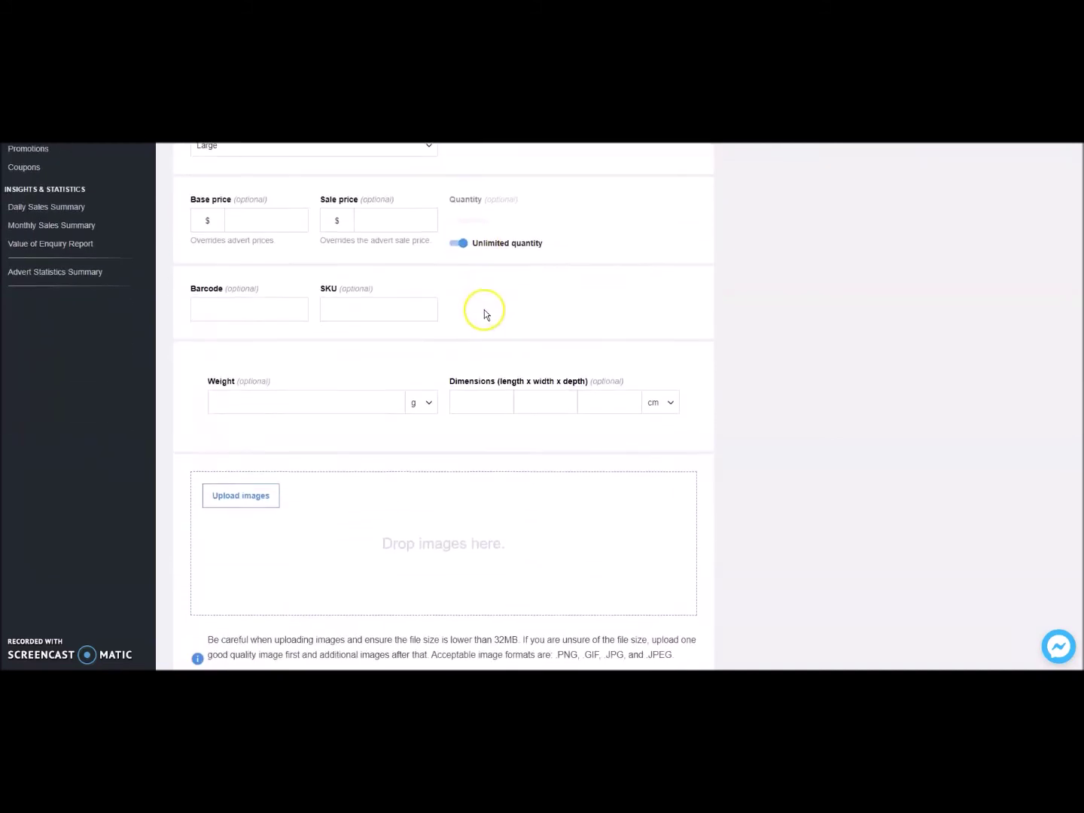
scroll(295, 312, "up", 1)
Enter SKU GN-L and save the Large variant.
left_click(197, 298)
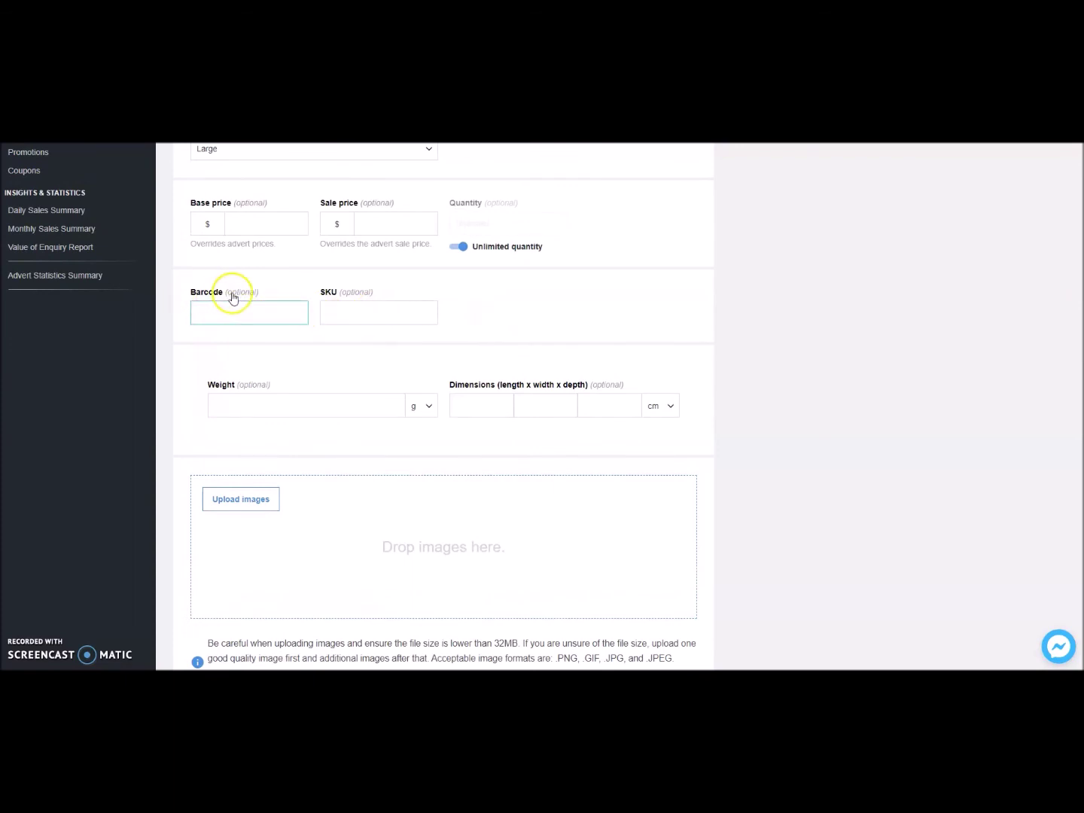
left_click(322, 292)
left_click(386, 309)
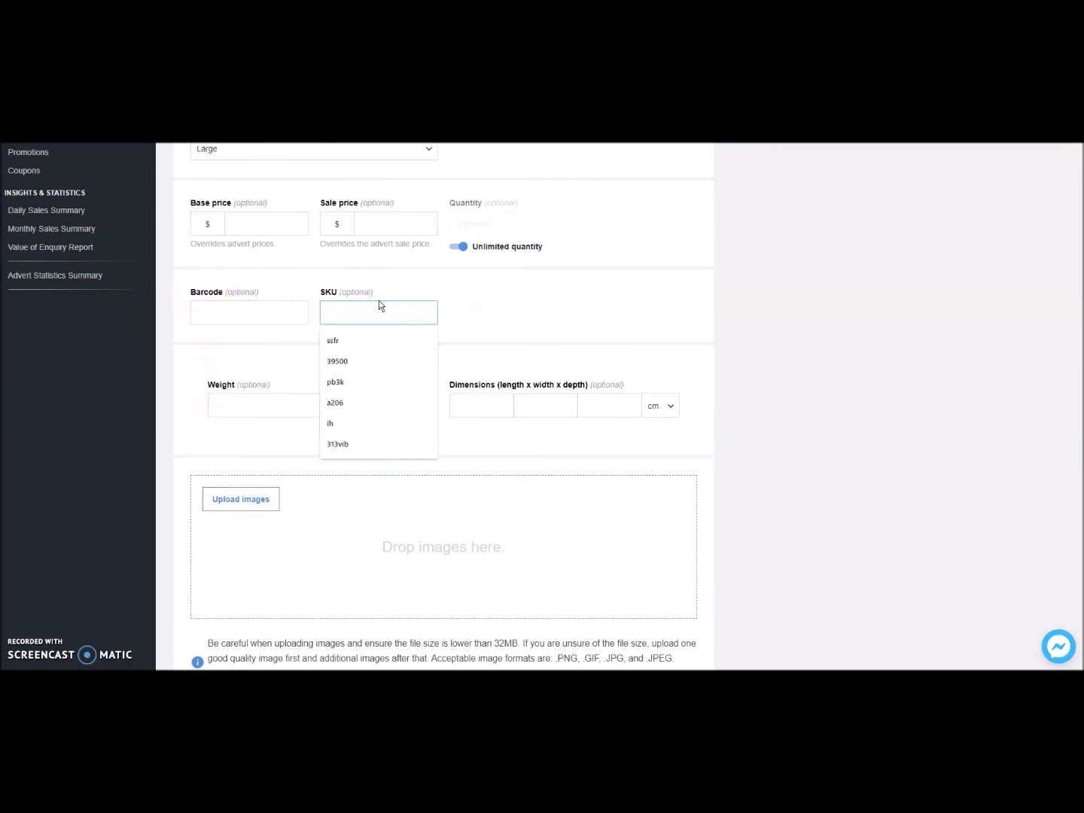
type("GN-L")
left_click(402, 281)
scroll(404, 283, "down", 2)
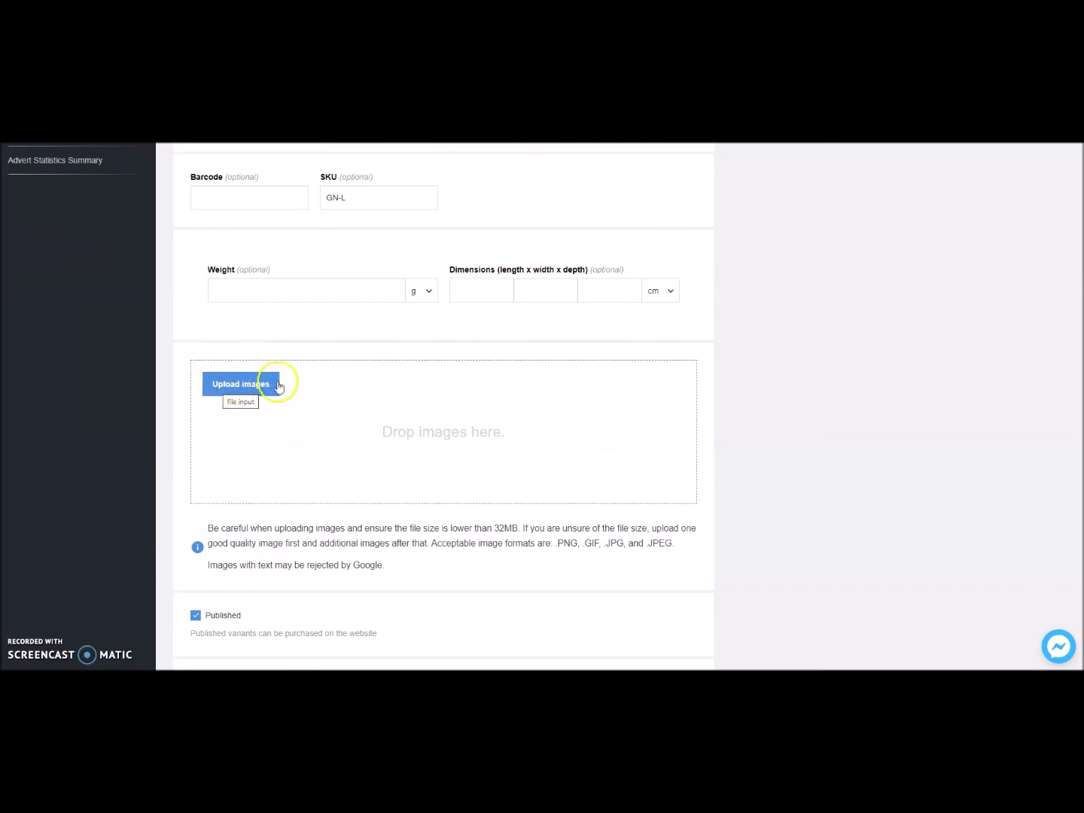
scroll(399, 355, "down", 3)
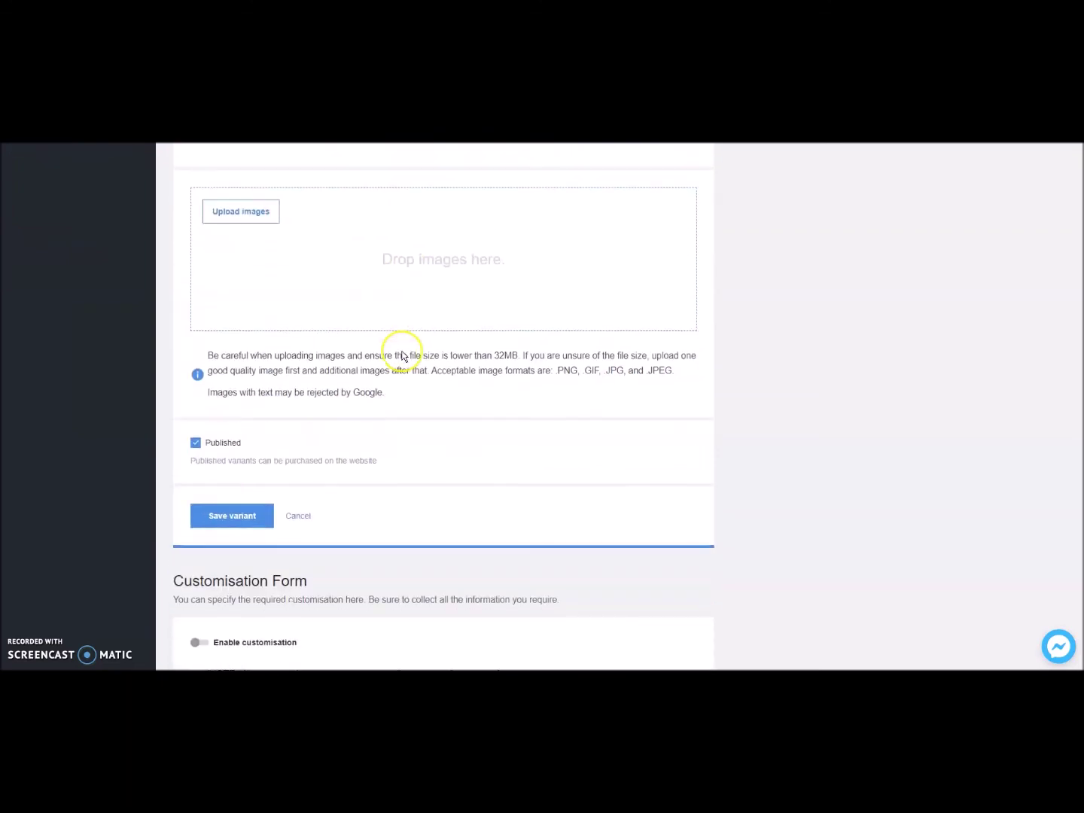
left_click(235, 515)
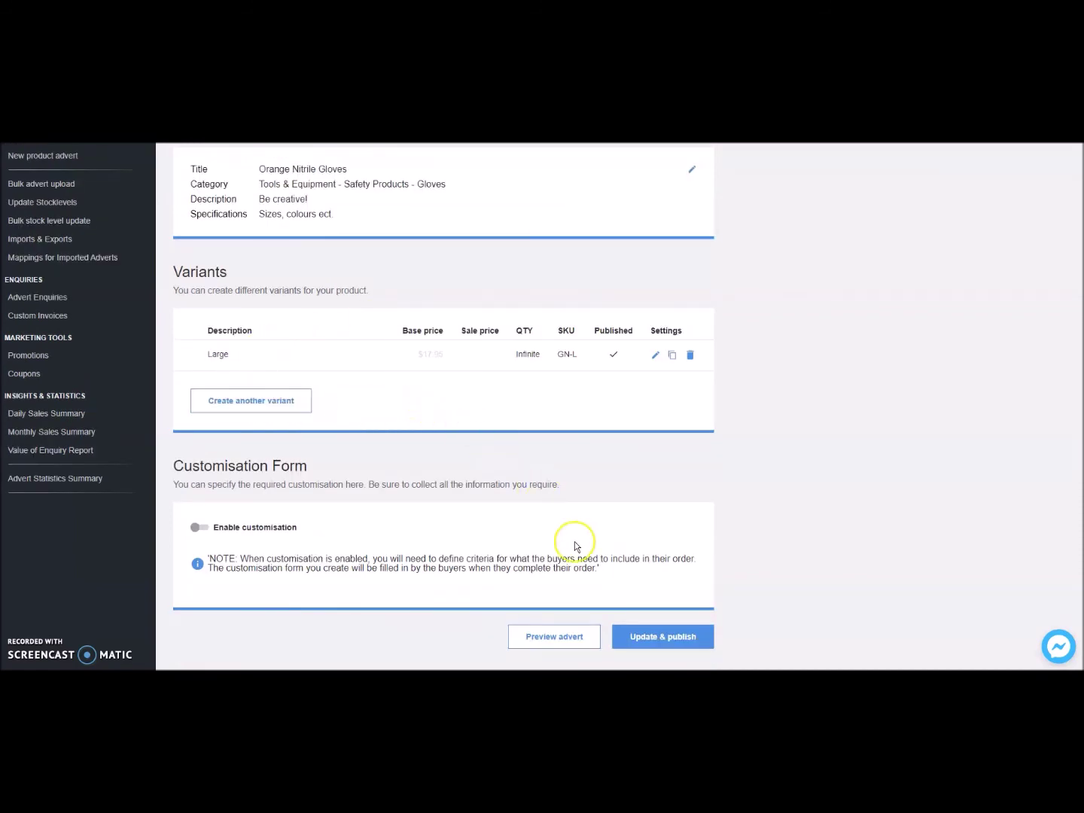
Update and publish the gloves advert, then scroll My Adverts to its Orange Nitrile Gloves entry.
left_click(662, 637)
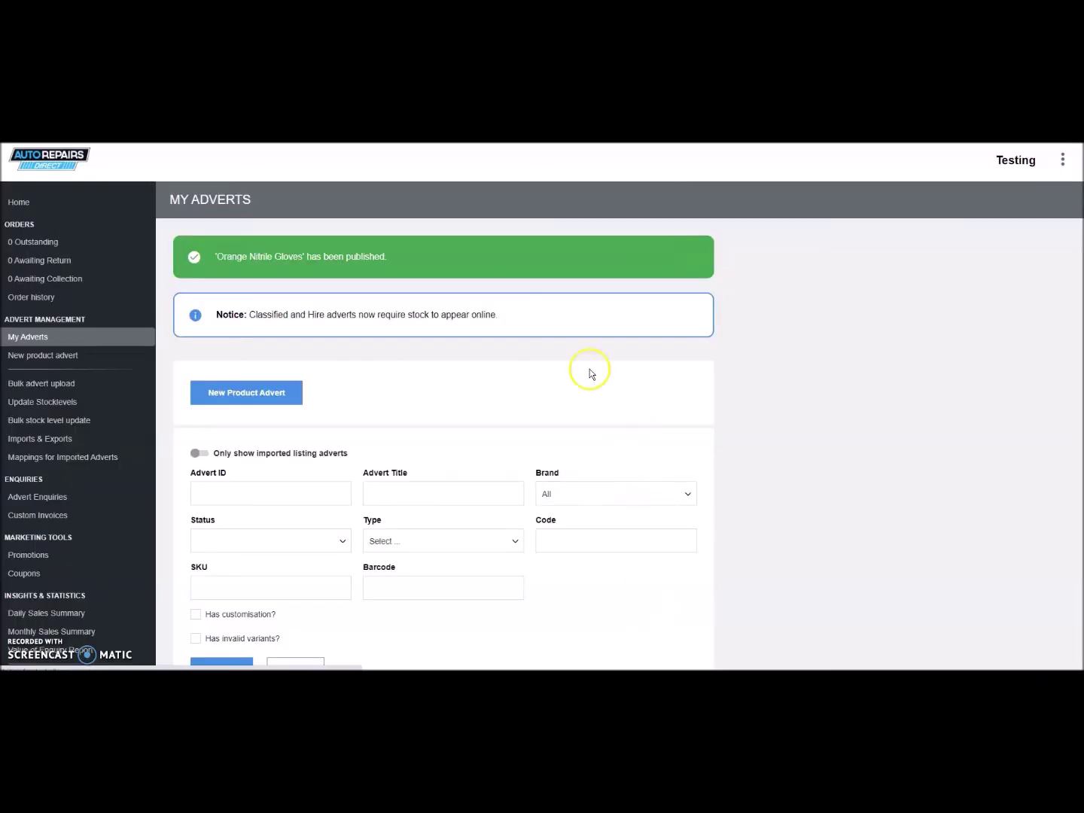
scroll(568, 365, "down", 5)
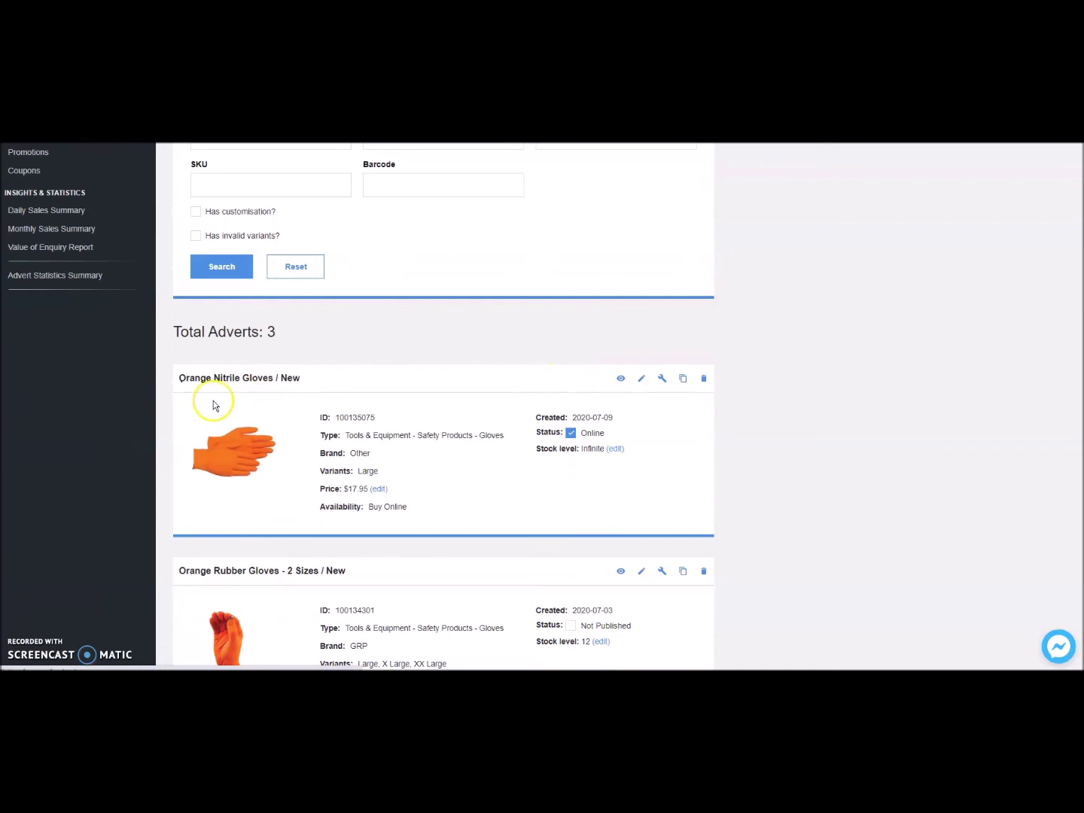